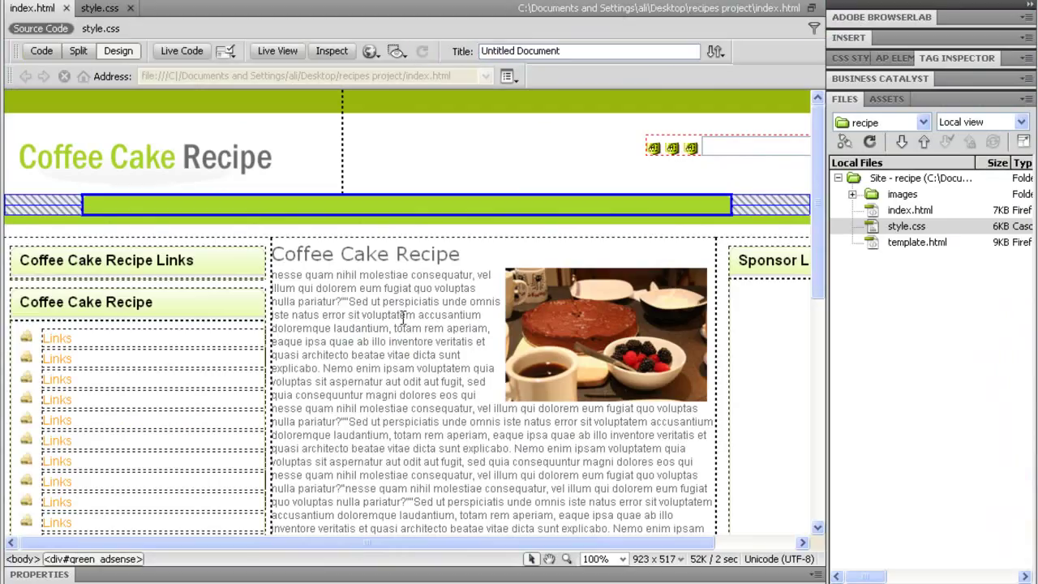
Examine the empty content box under Coffee Cake Recipe Links and the width set for .top_bar_content in style.css
click(376, 315)
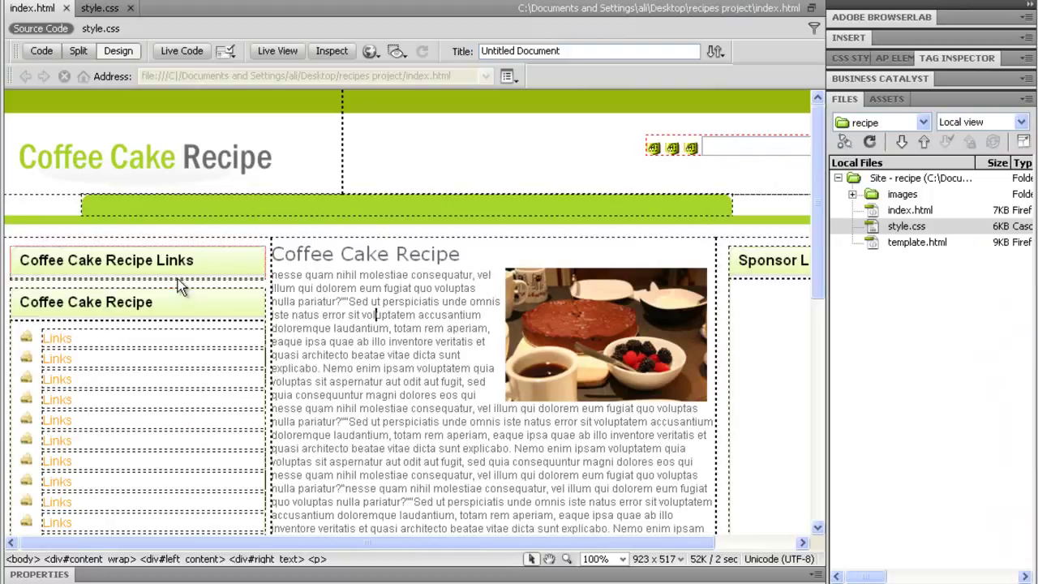
drag(198, 266, 27, 275)
click(25, 289)
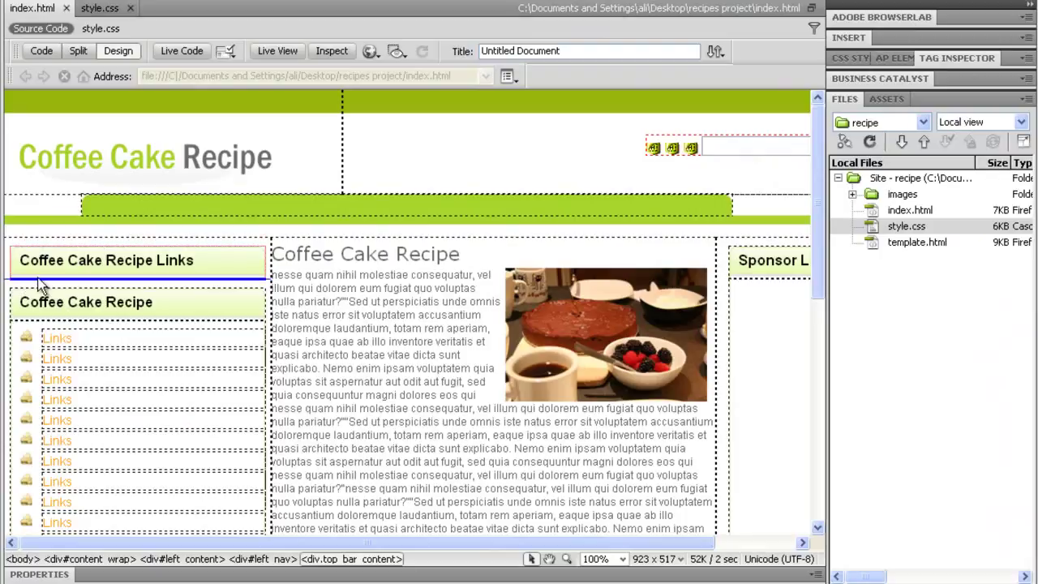
click(41, 50)
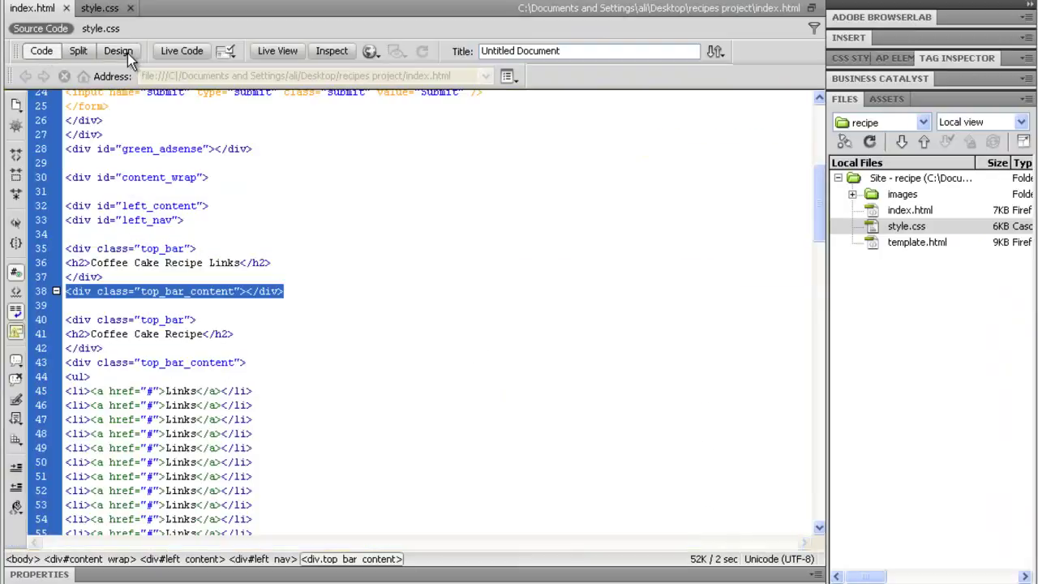
click(101, 9)
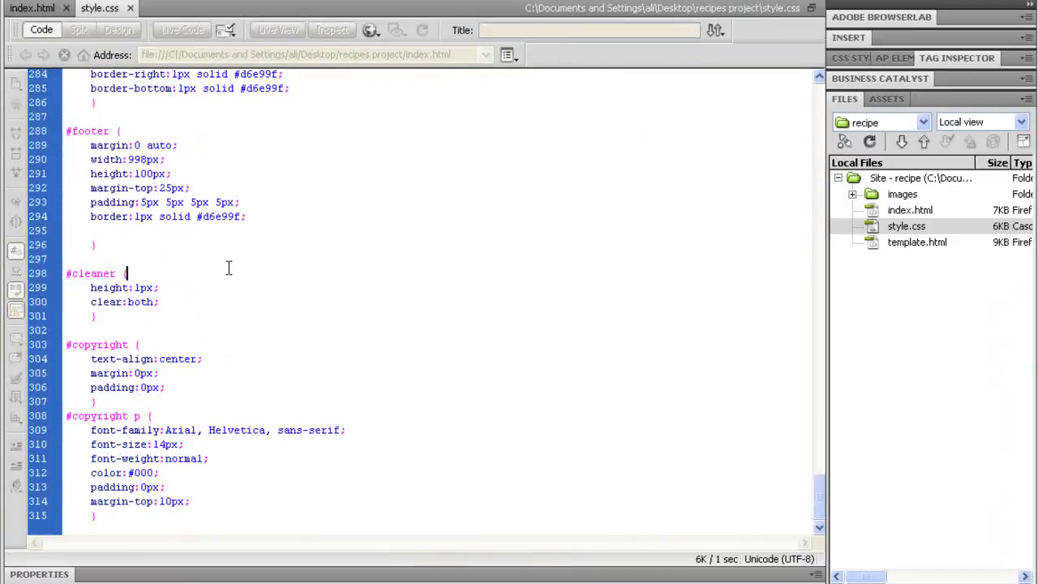
scroll(352, 308, up, 20)
scroll(354, 307, up, 20)
scroll(353, 306, up, 20)
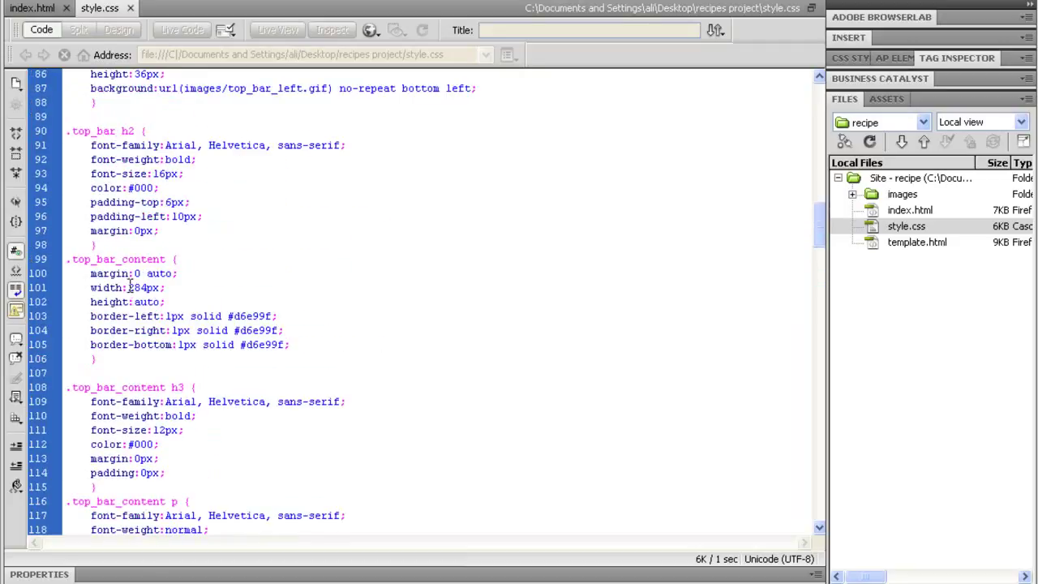
drag(128, 287, 157, 287)
click(202, 286)
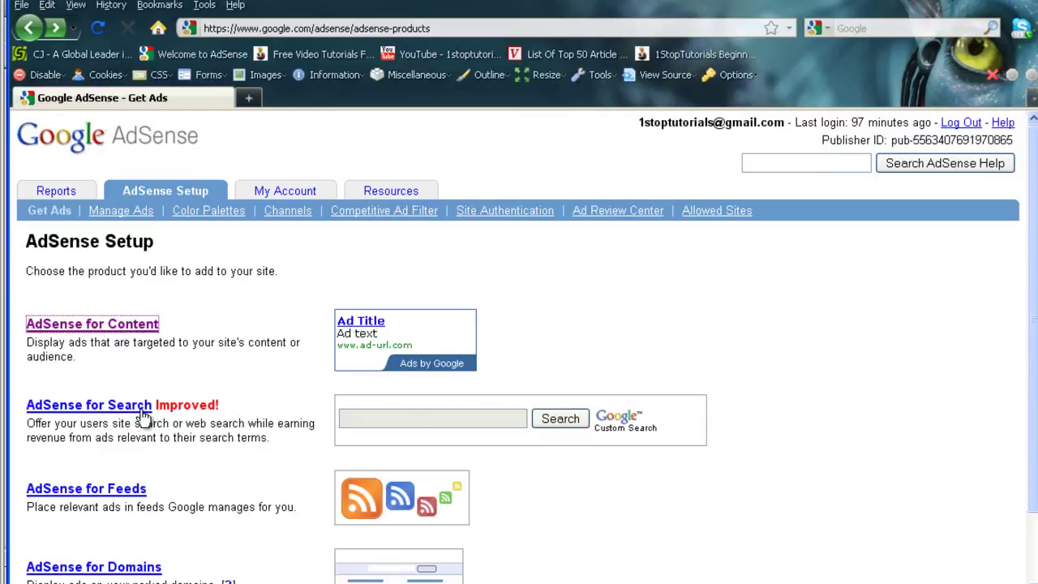
On the AdSense Setup page in the browser, start an AdSense for Content ad unit with text ads only and continue to its format settings
click(97, 325)
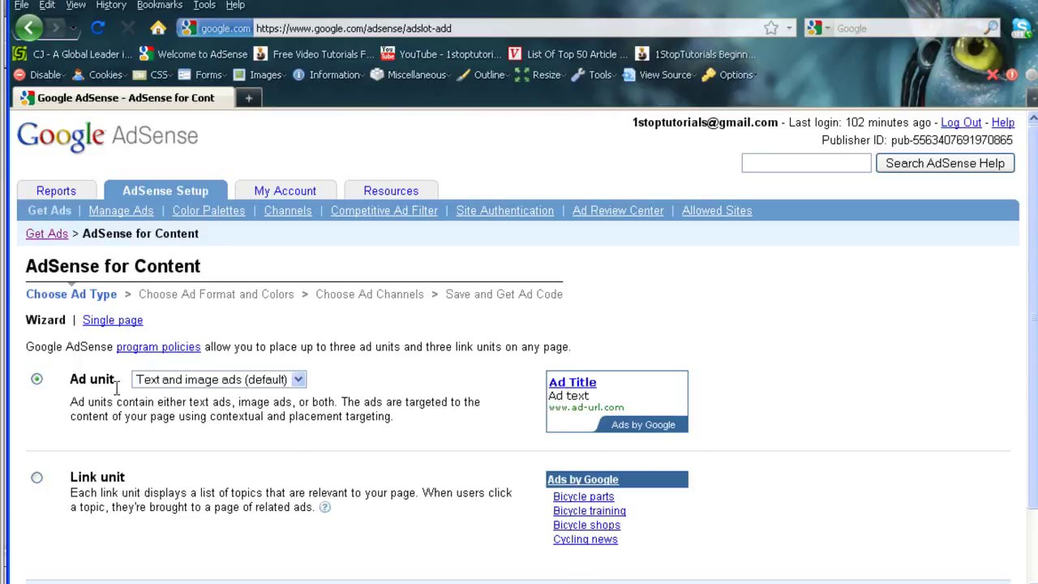
click(299, 380)
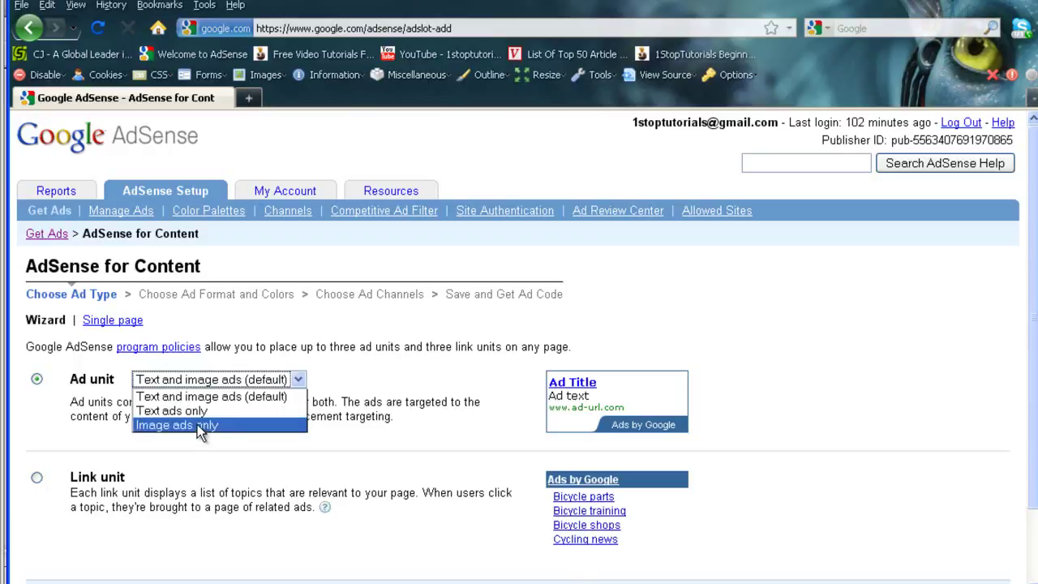
click(195, 411)
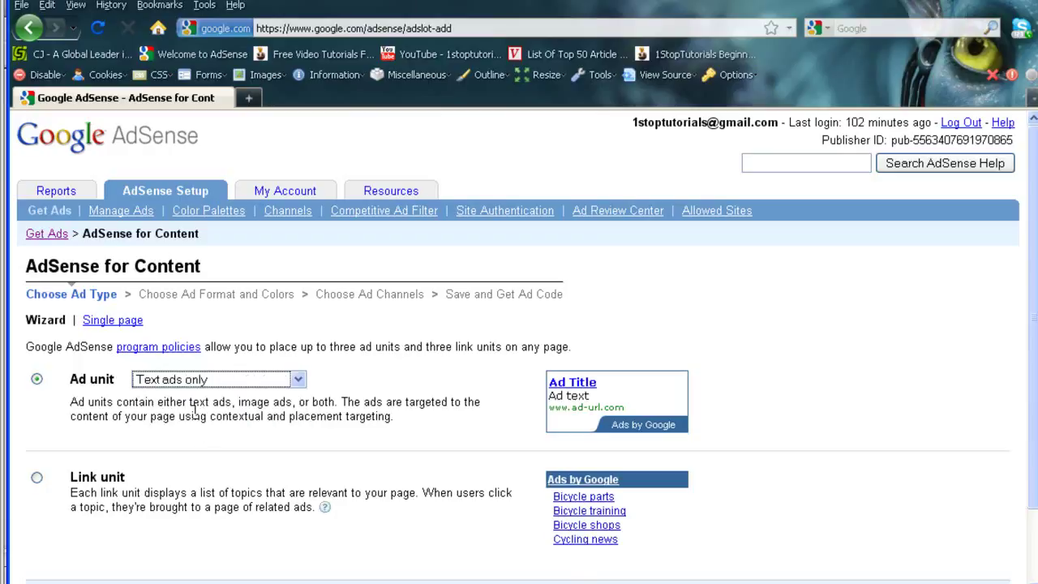
click(280, 378)
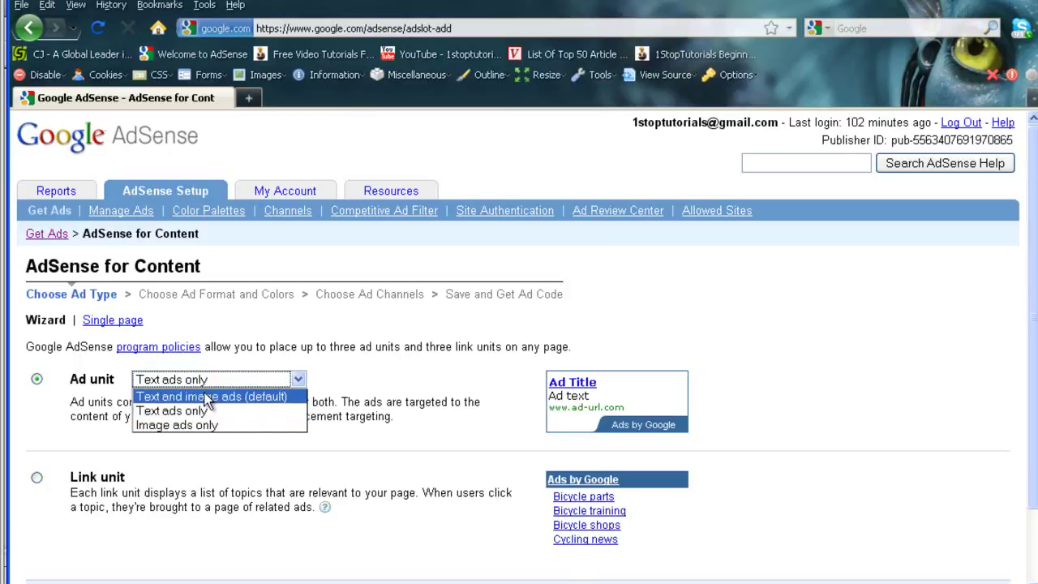
click(192, 410)
click(344, 414)
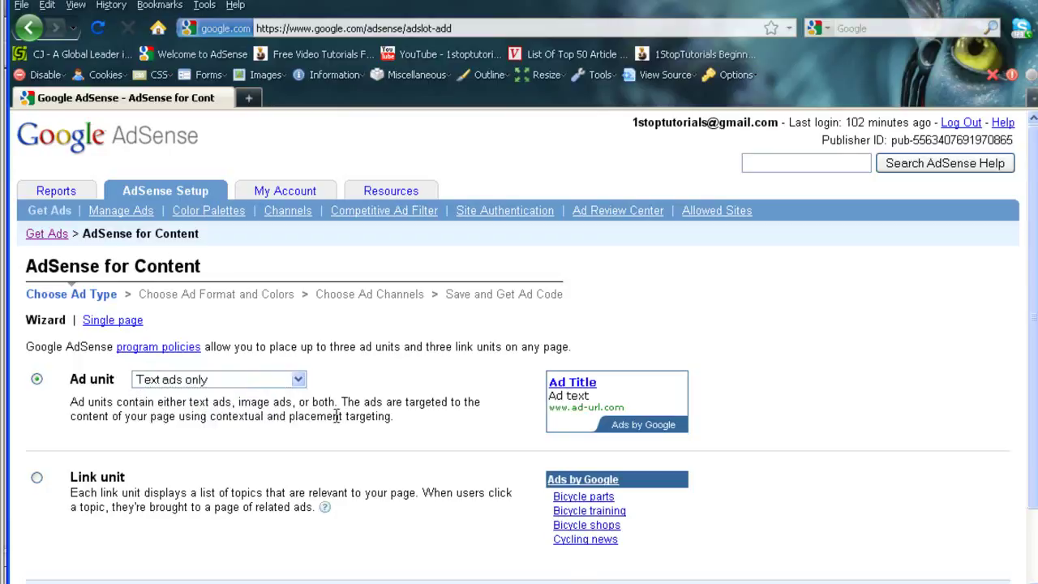
click(188, 543)
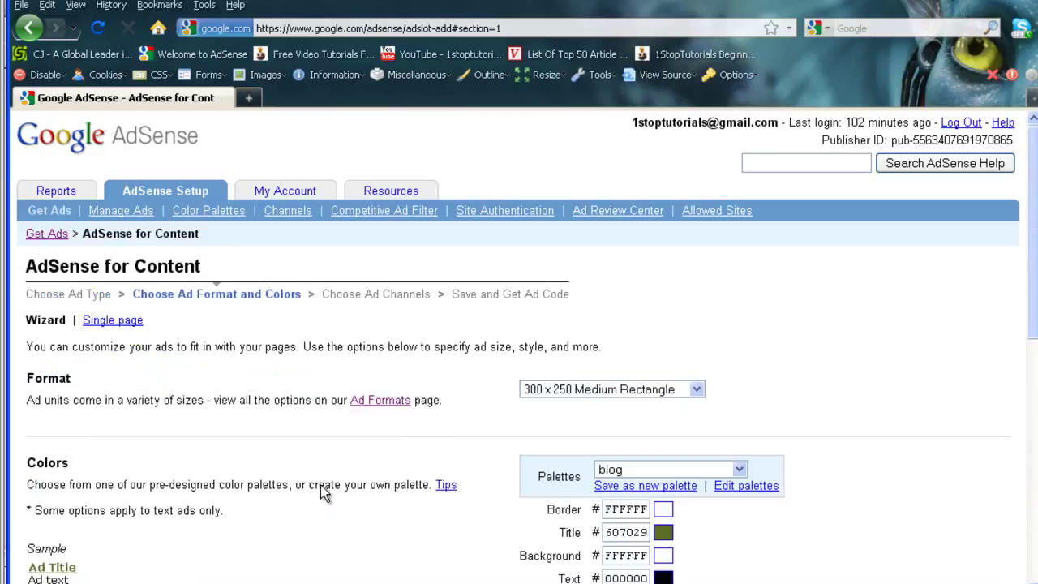
Set the ad unit's format to 250 x 250 Square
scroll(411, 430, down, 2)
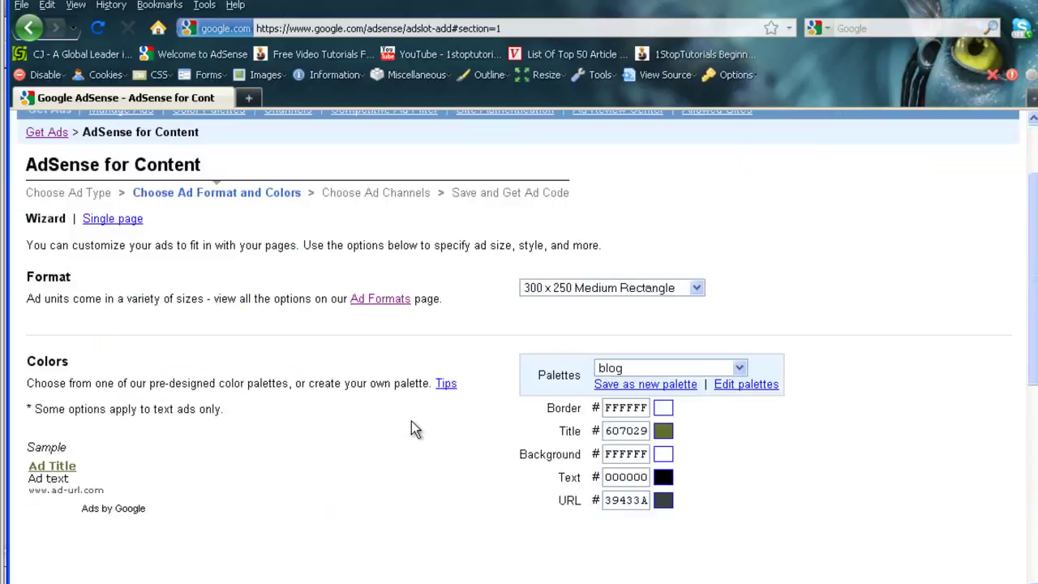
click(688, 288)
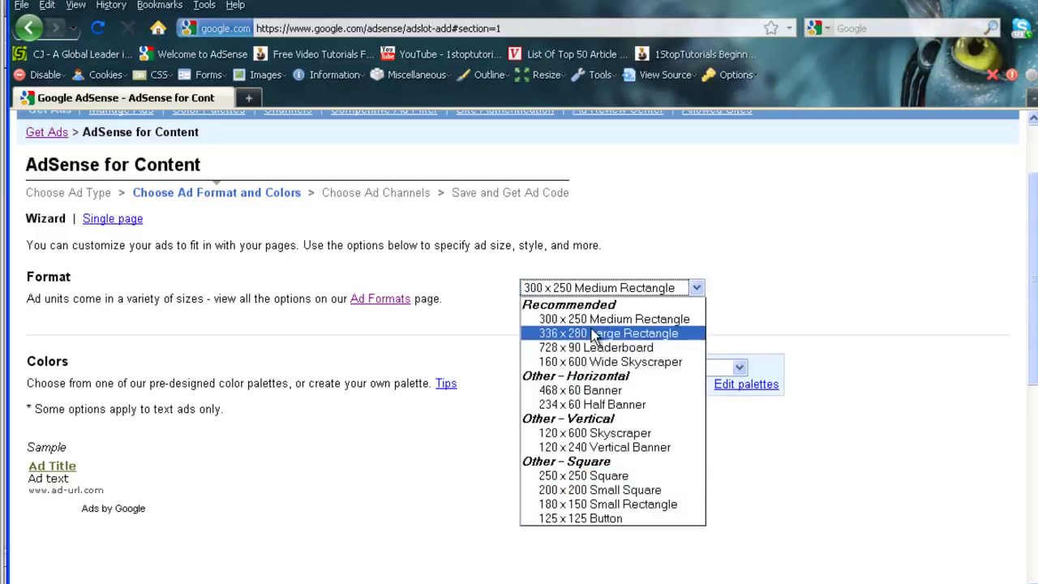
click(582, 477)
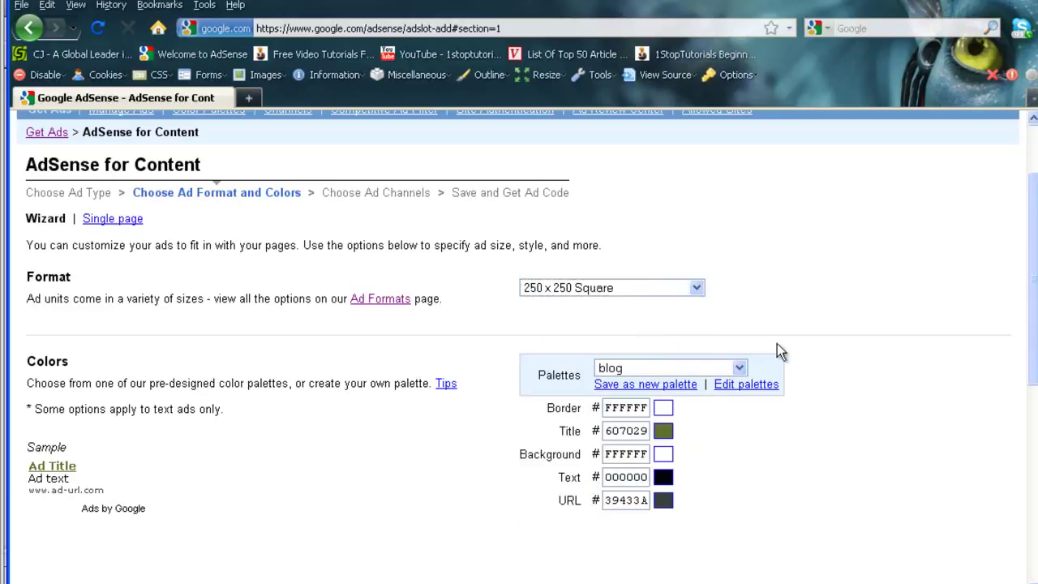
Save the ad colors as a new palette named adsense recipe
click(650, 386)
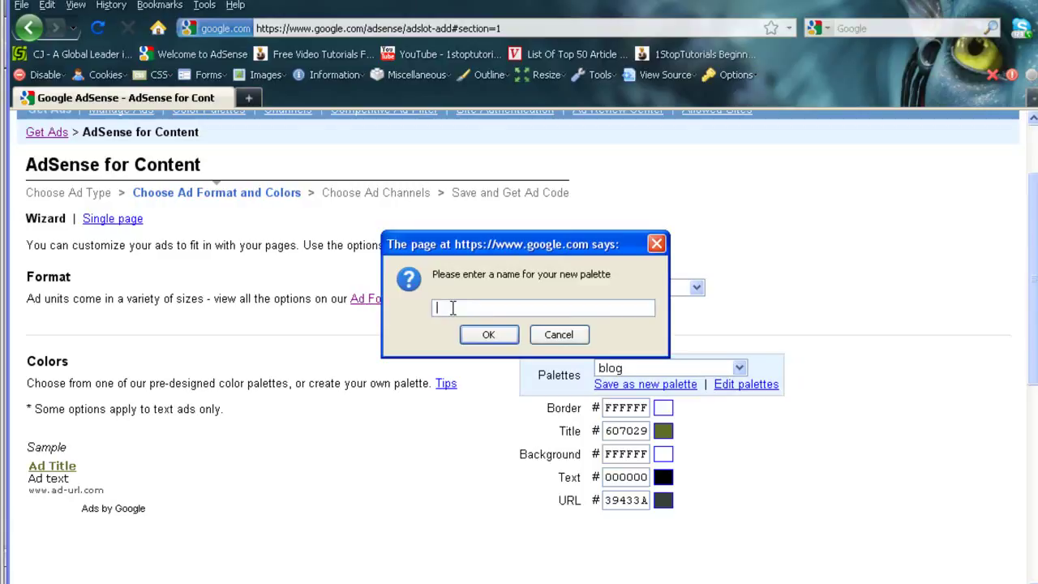
text(adsense recipe)
click(488, 334)
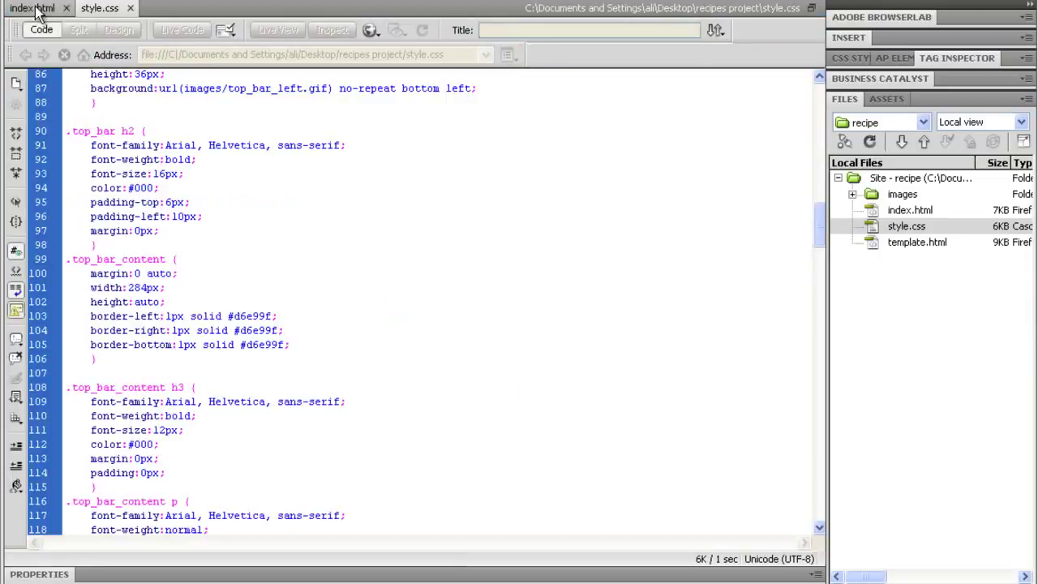
Switch to Dreamweaver and look up the text color of the sidebar list links in style.css
click(34, 11)
click(120, 51)
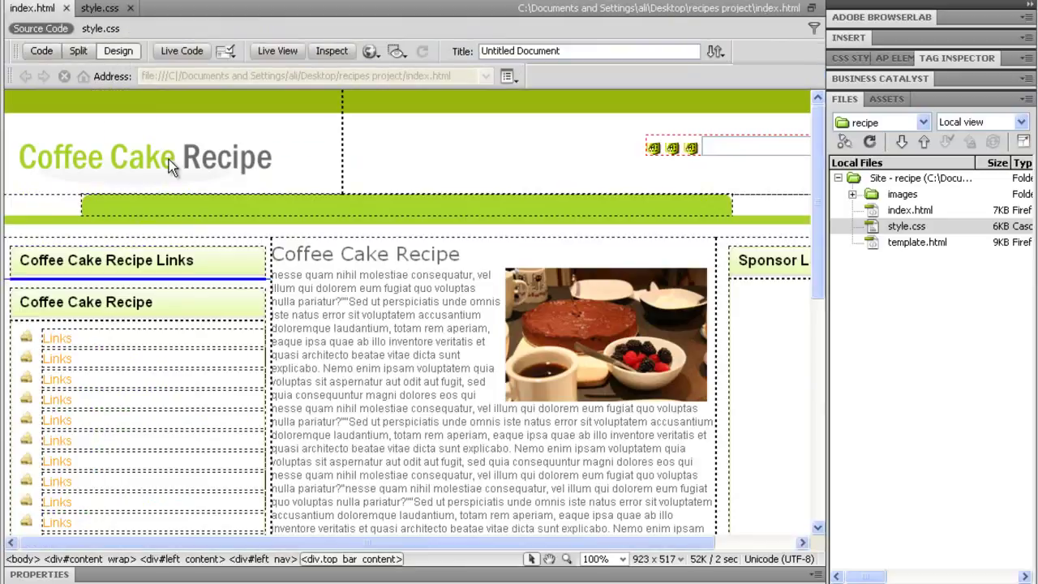
drag(73, 339, 44, 339)
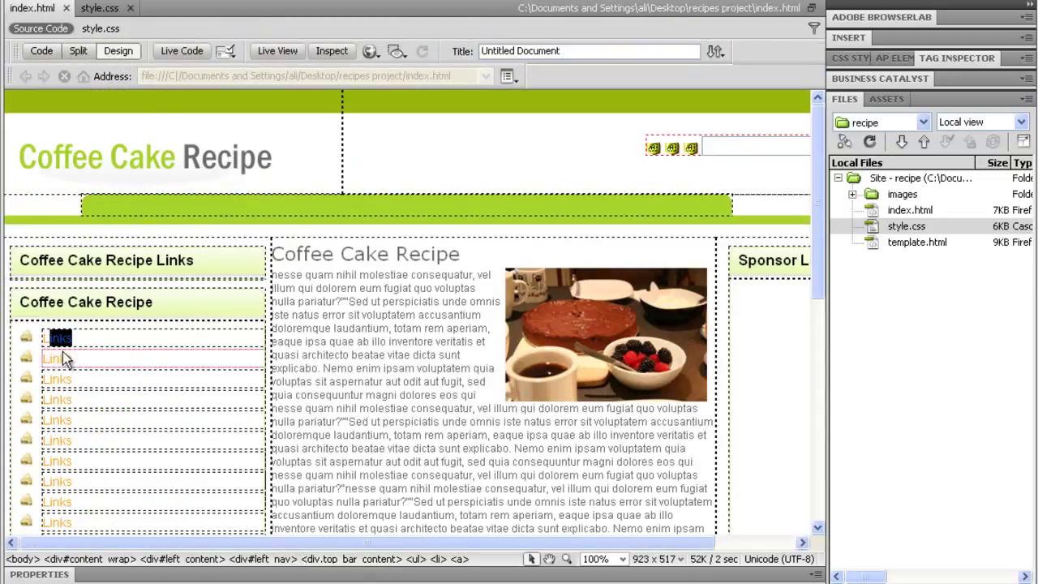
click(36, 575)
click(43, 51)
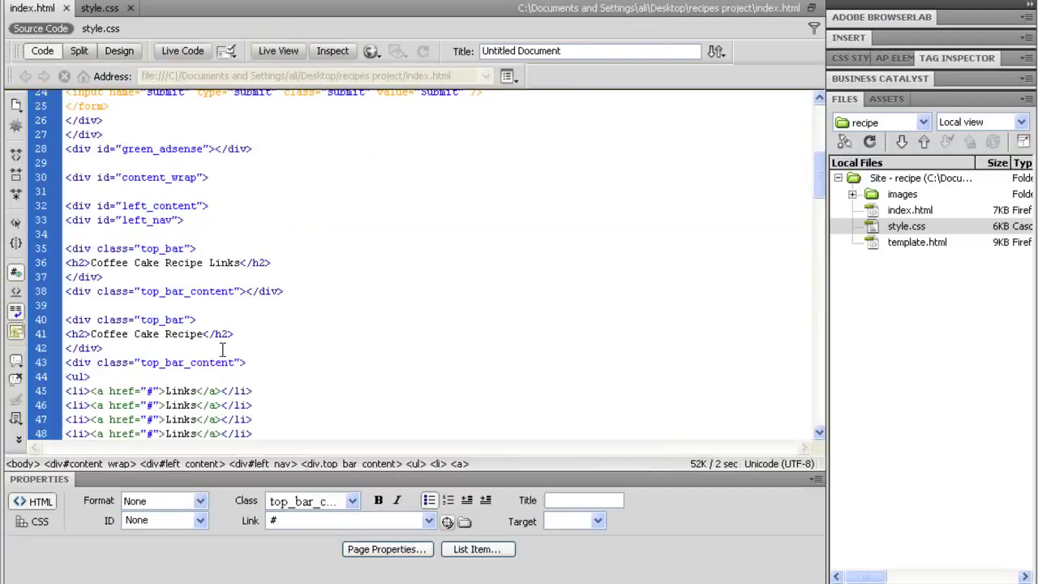
click(101, 9)
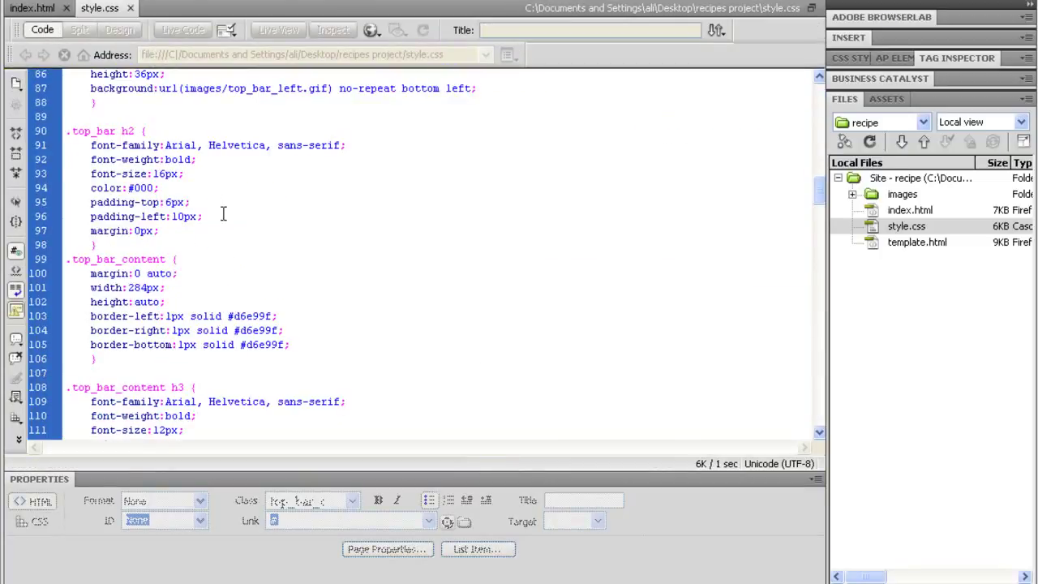
scroll(231, 217, down, 13)
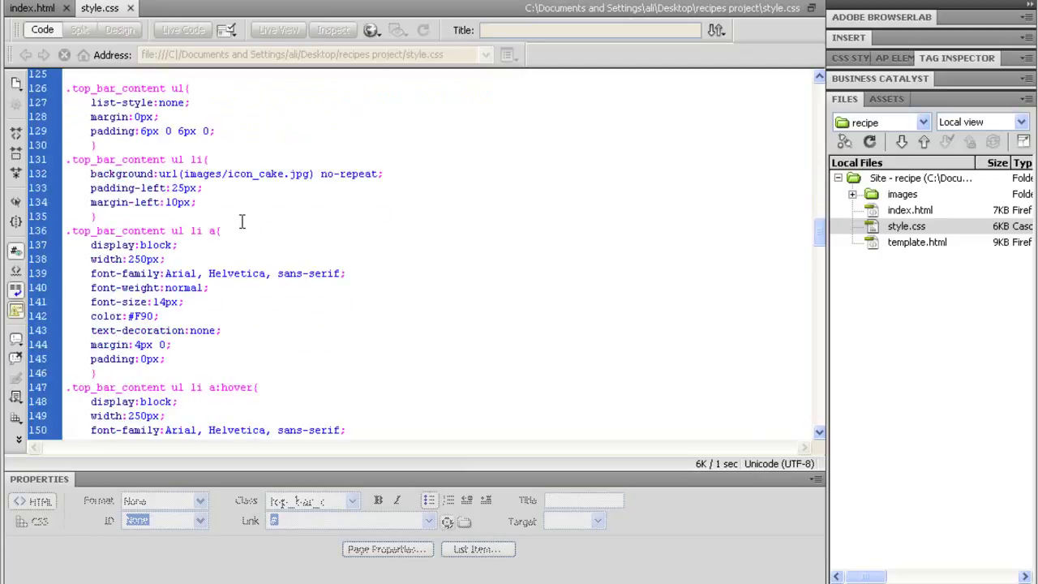
scroll(241, 222, down, 3)
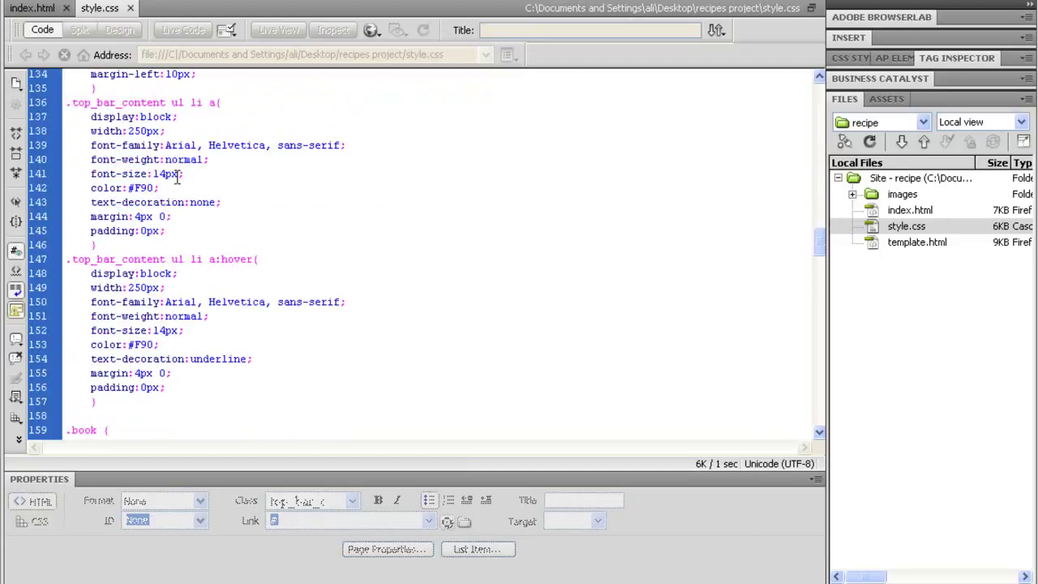
drag(154, 187, 131, 187)
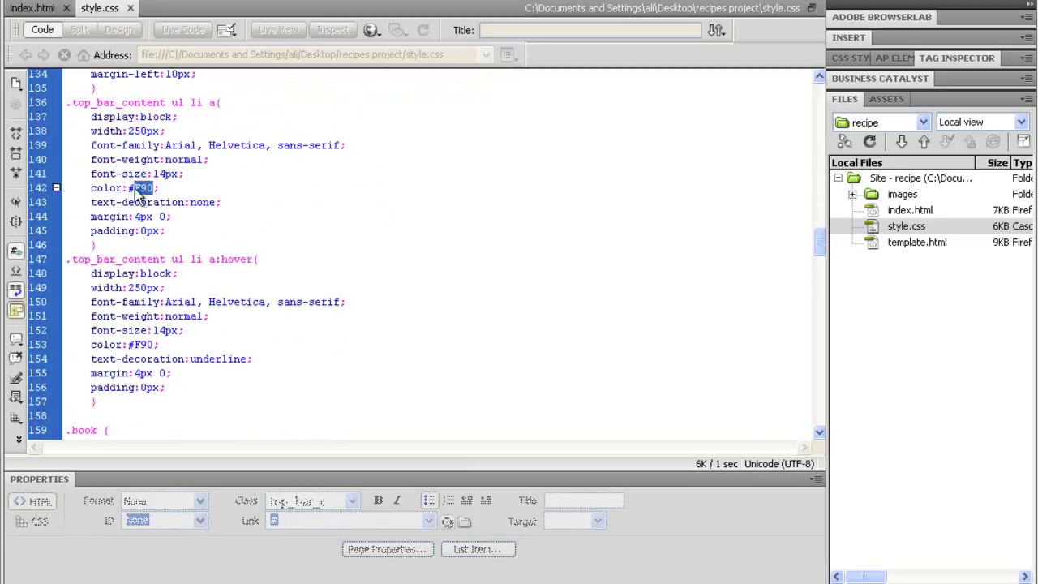
Switch back to AdSense in the browser and set the ad's Title color to Ff9900
key(alt+Tab)
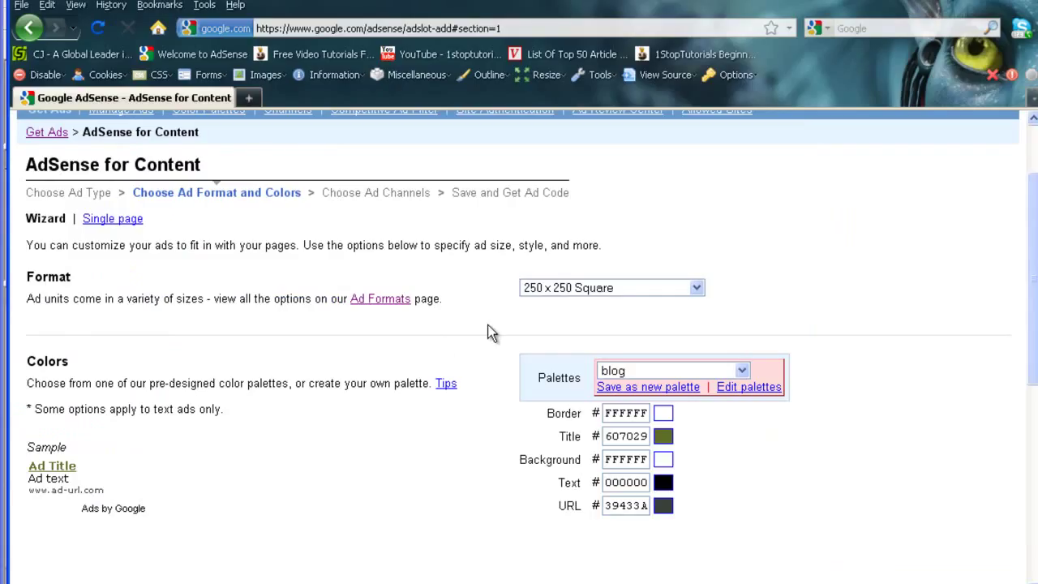
click(663, 438)
double_click(607, 436)
text(F90)
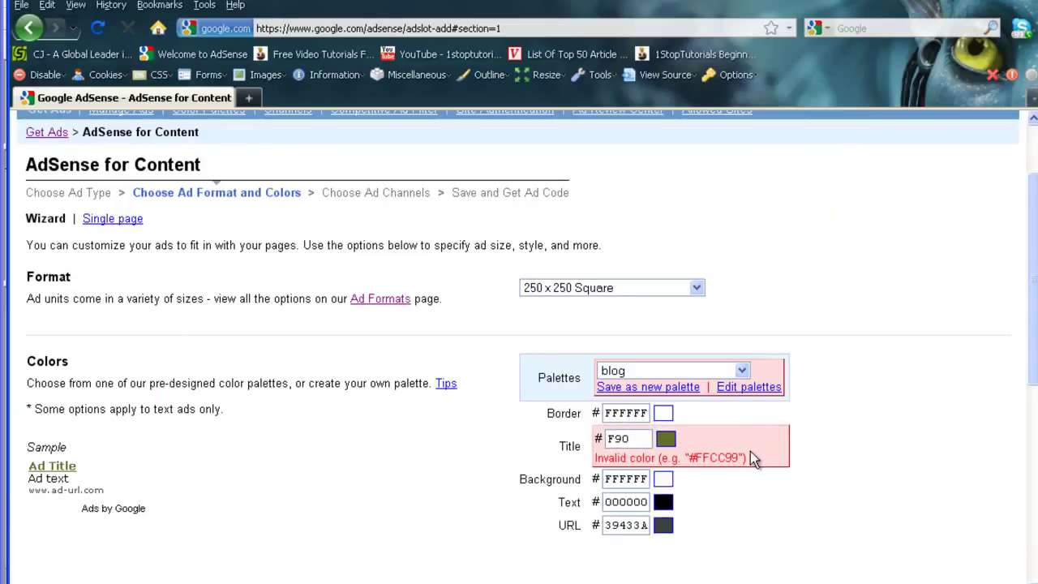
text(f)
click(628, 439)
text(99000)
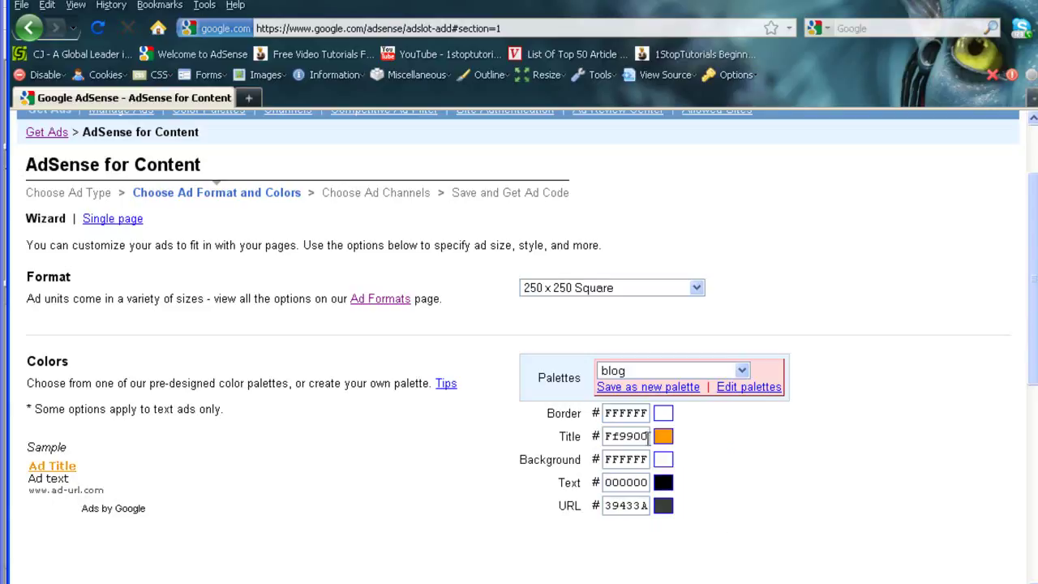
Copy the Title color value Ff9900 into the ad's URL color
drag(648, 437, 578, 435)
key(ctrl+c)
click(616, 431)
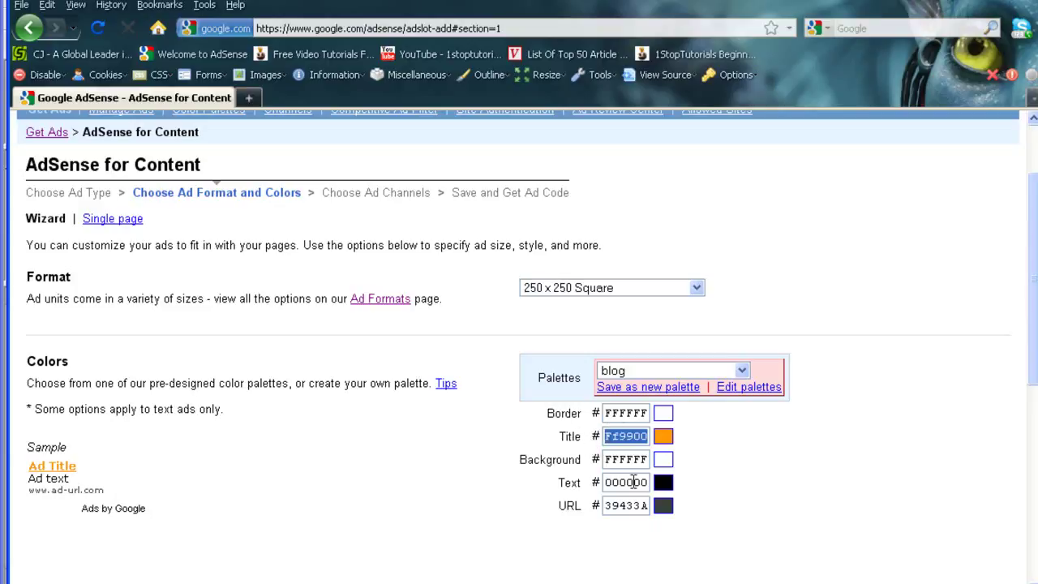
drag(646, 506, 601, 507)
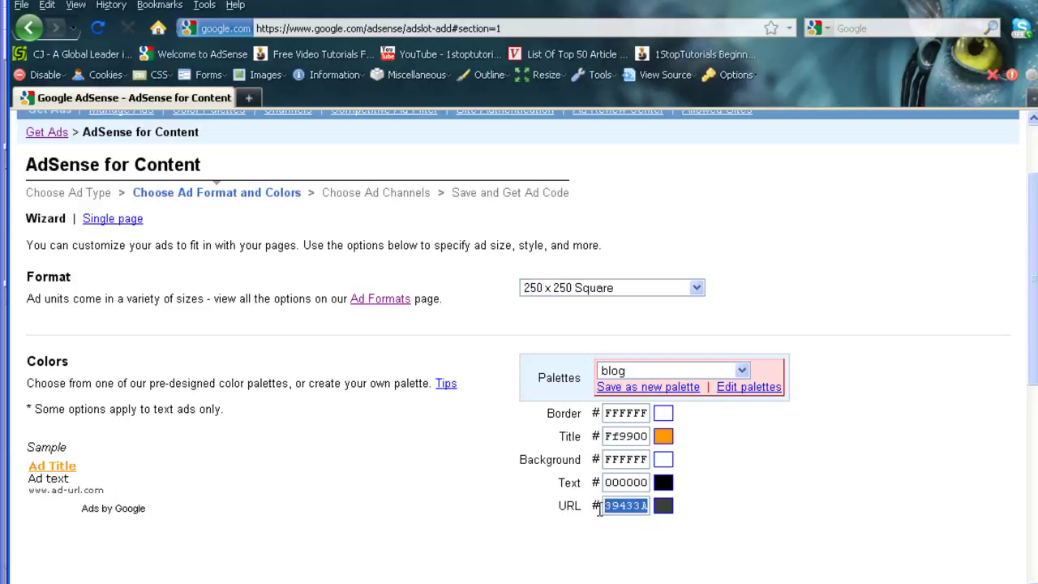
key(ctrl+v)
click(762, 511)
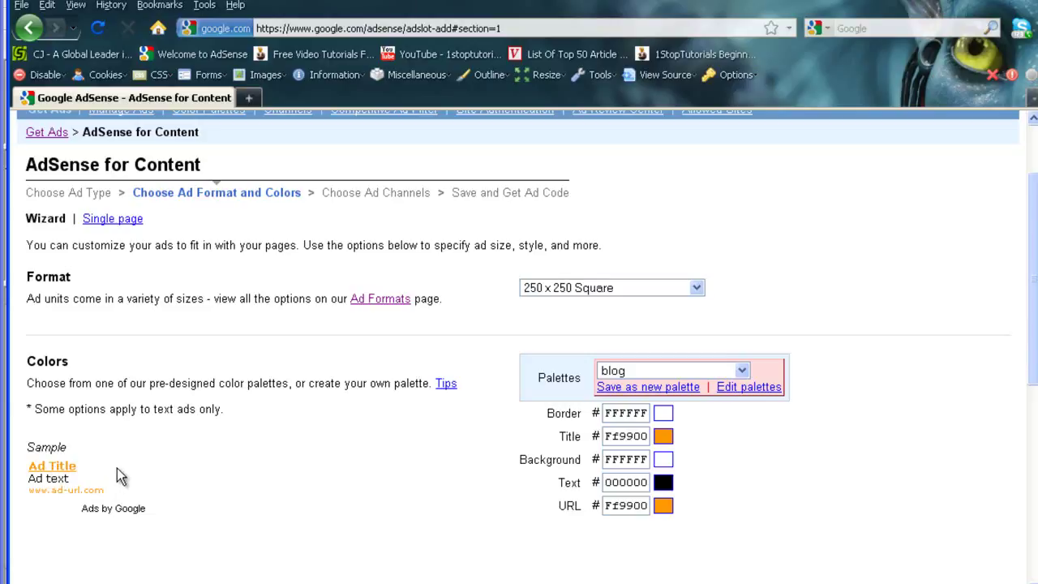
Review the ad unit's font family and font size choices, keeping the account defaults
scroll(273, 392, down, 2)
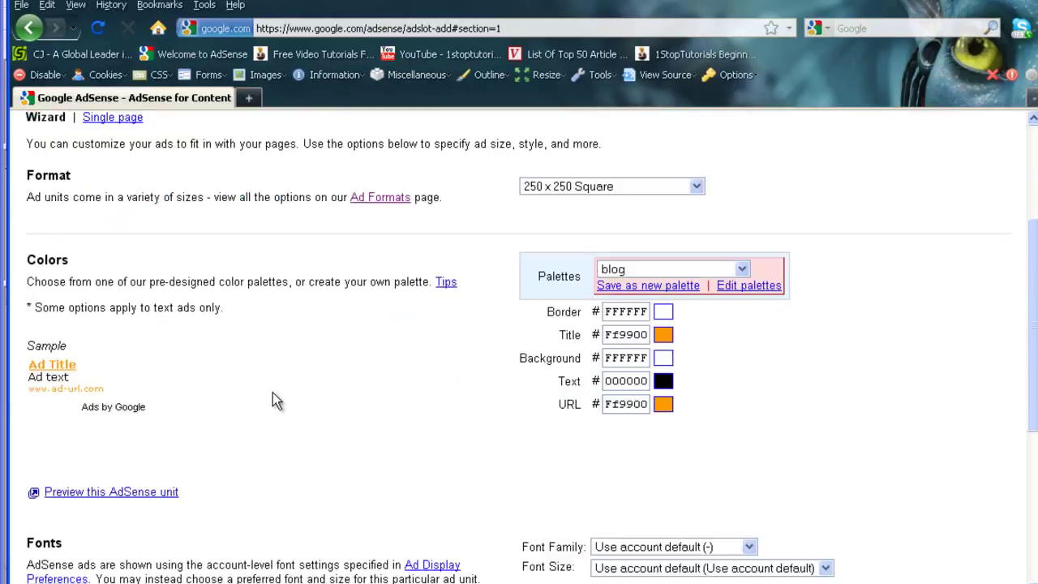
scroll(276, 389, down, 4)
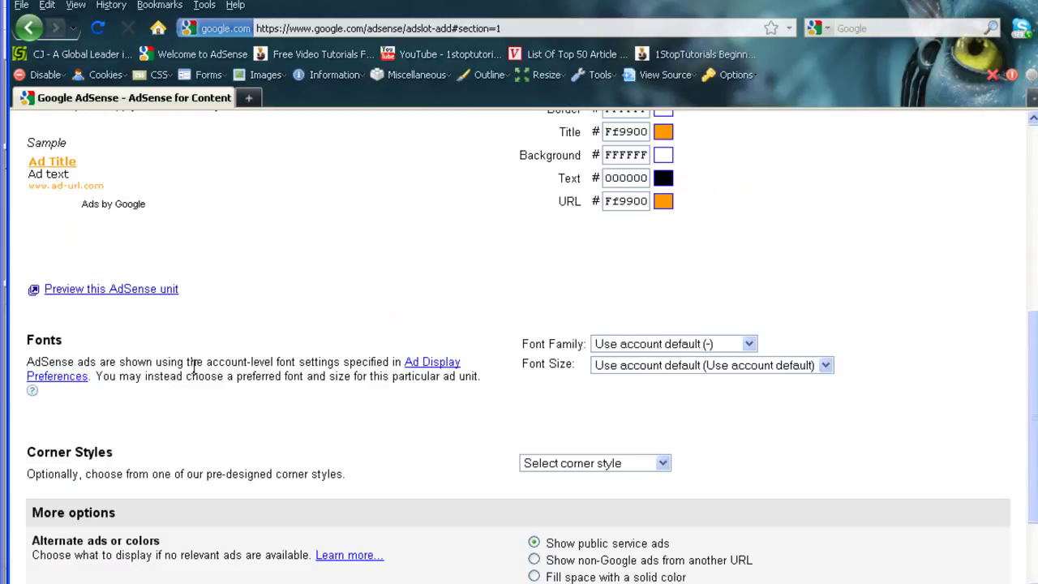
click(749, 344)
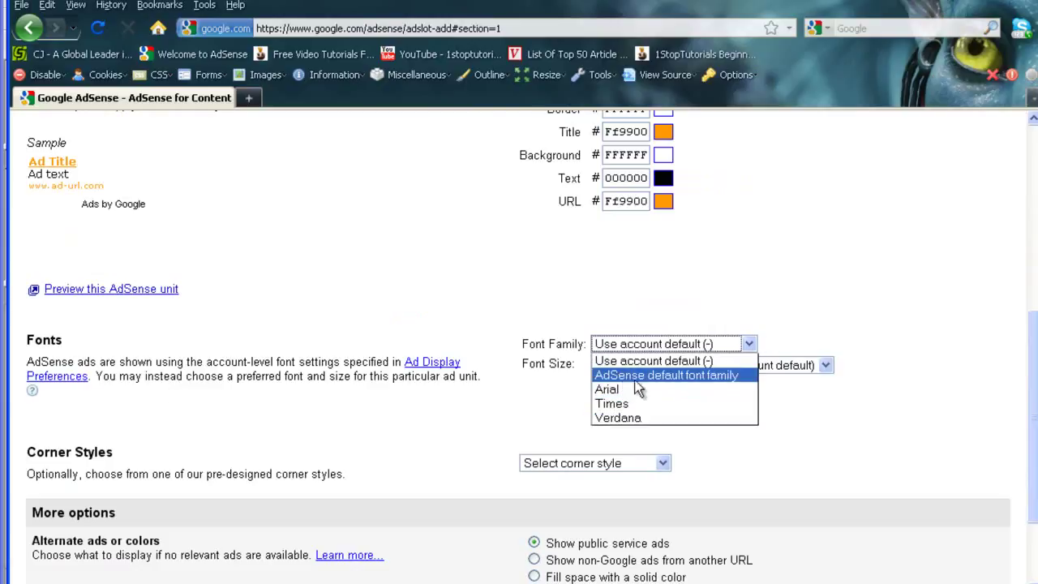
click(884, 315)
click(825, 367)
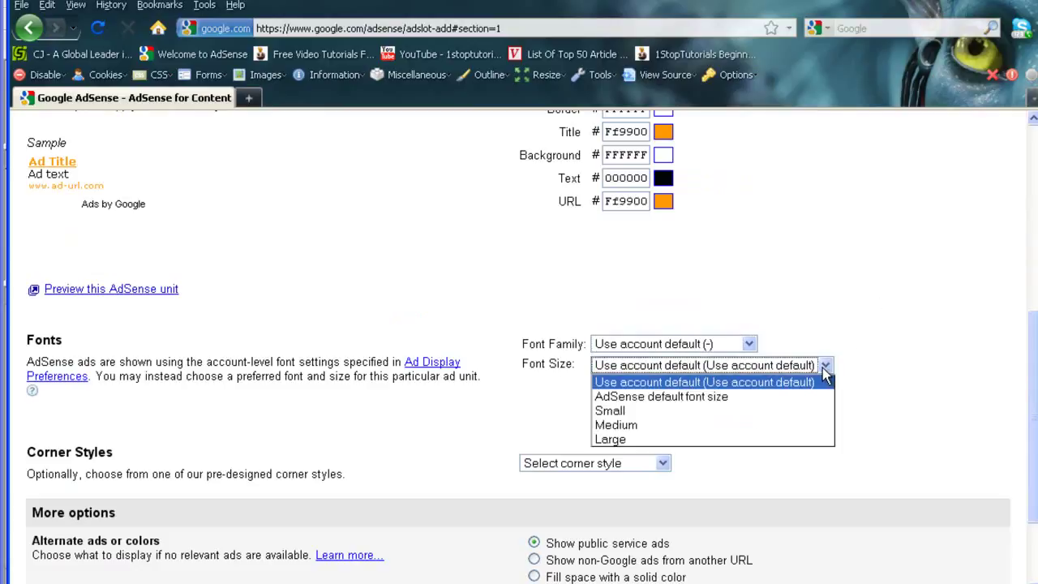
click(810, 294)
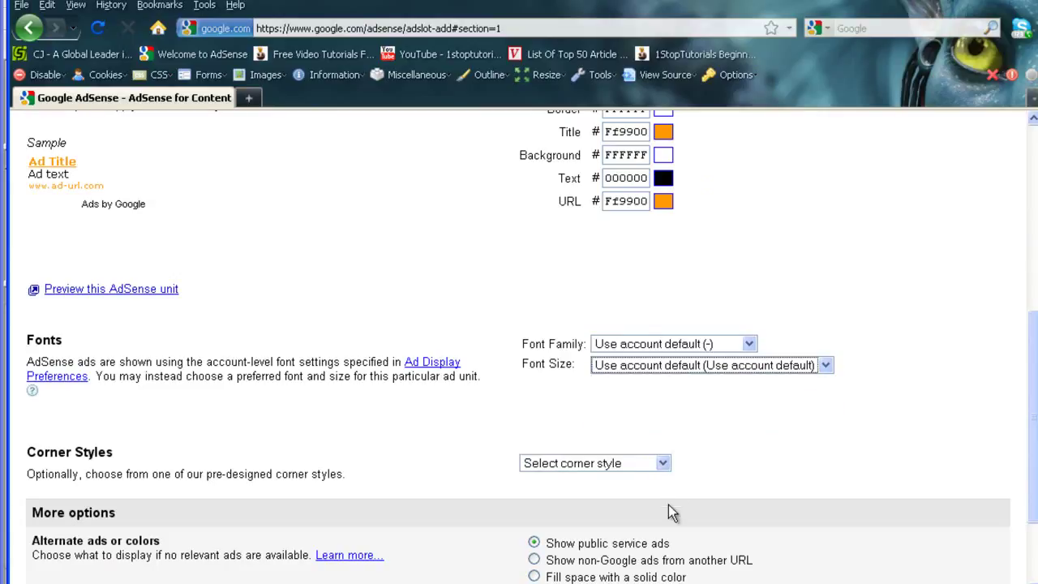
Review the corner style choices without selecting one, and continue to the ad channels stage
click(663, 463)
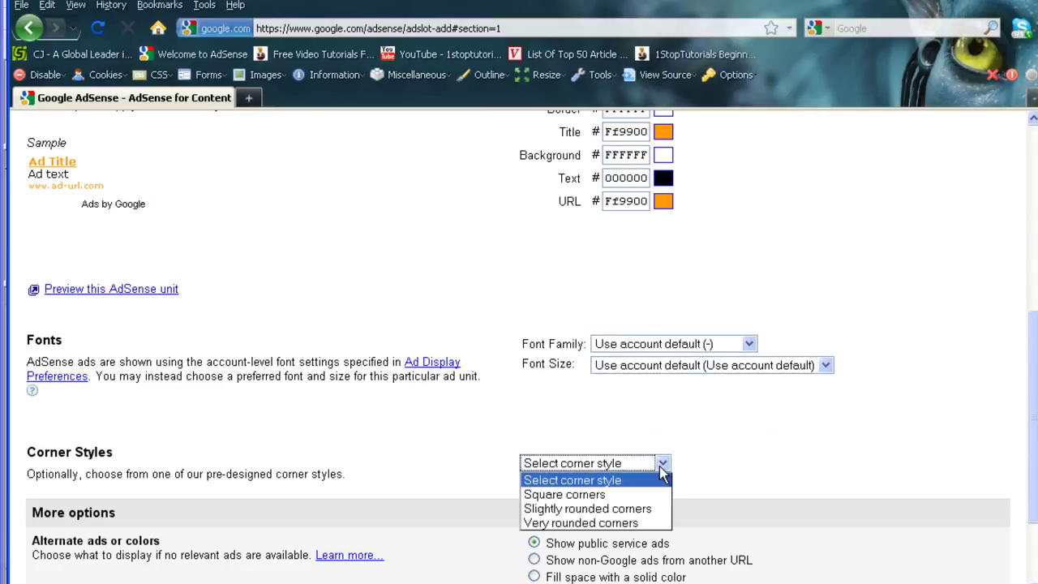
click(864, 440)
click(846, 445)
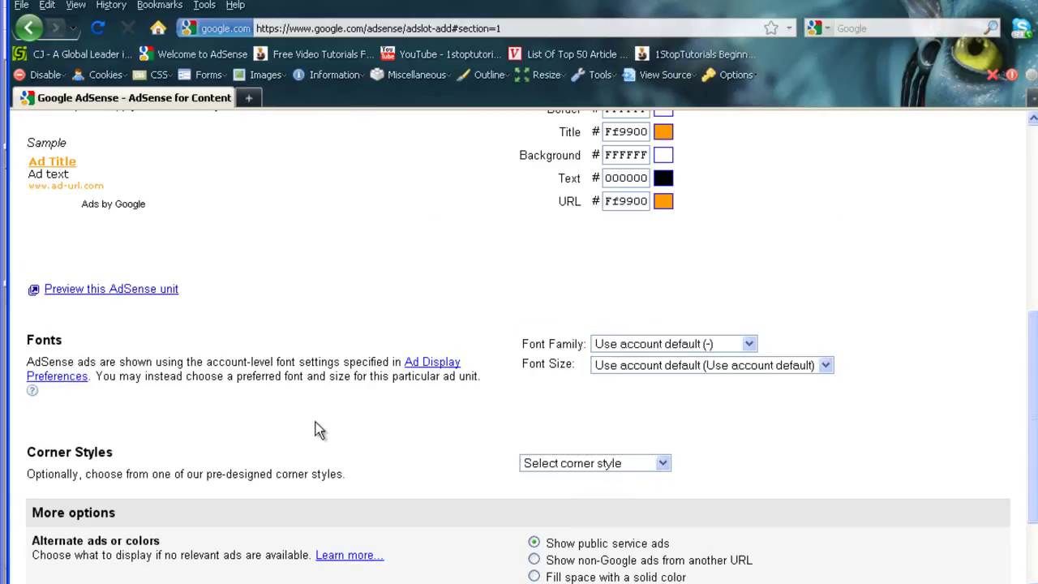
scroll(316, 428, down, 3)
click(144, 507)
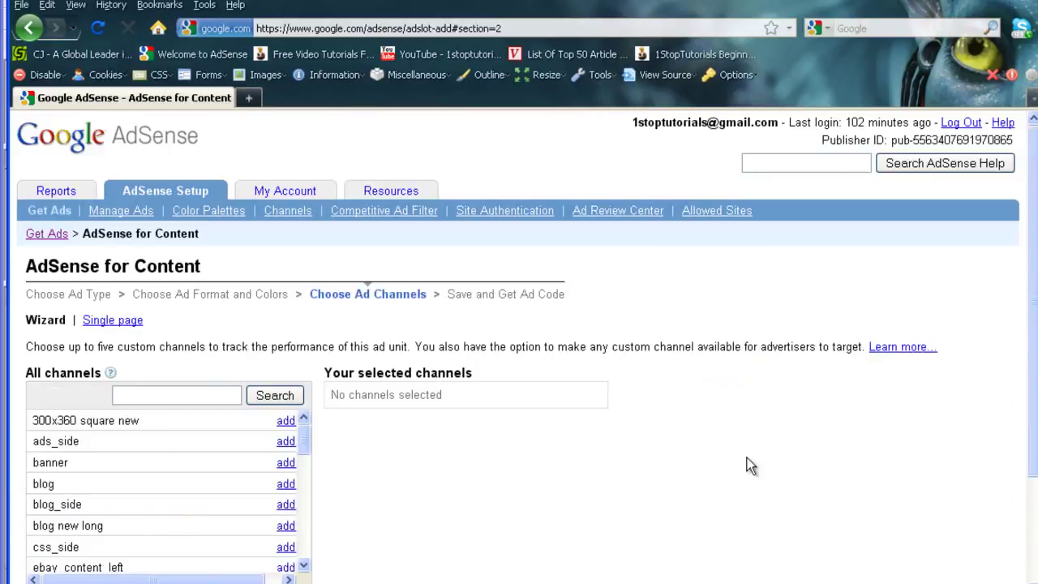
Add a new custom channel named top_left_square_recipe to the ad unit
scroll(378, 427, down, 1)
scroll(383, 430, down, 2)
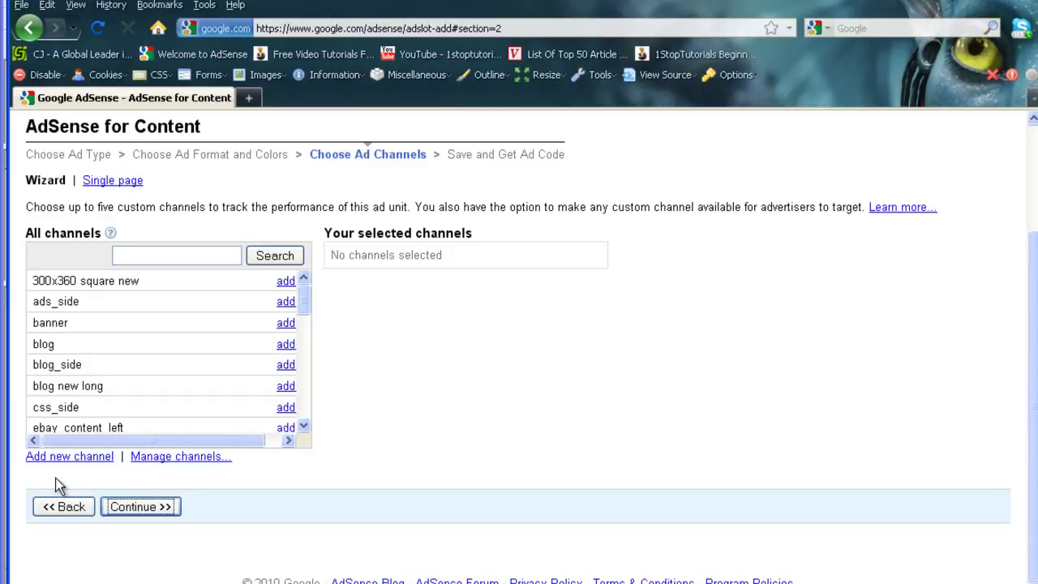
click(78, 457)
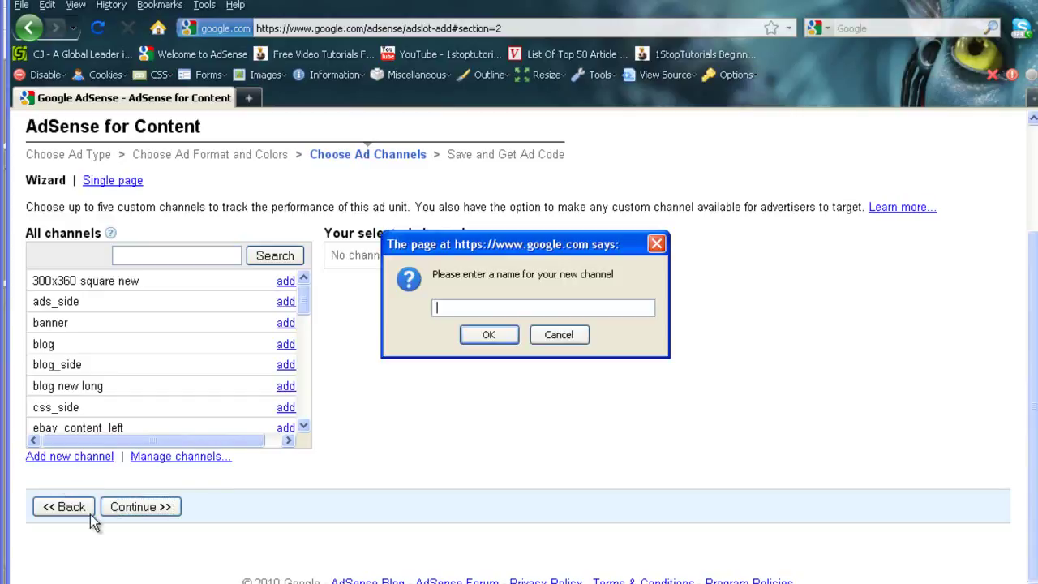
click(450, 309)
text(top_left_square_recipe)
click(488, 334)
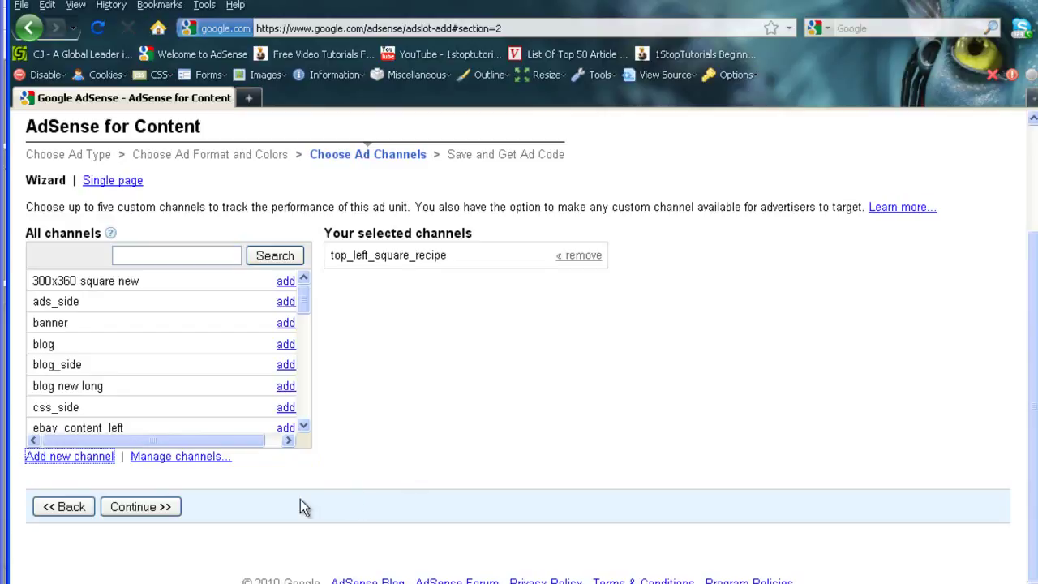
Continue past the channels, submit the ad unit under its default name, and copy the generated ad code
click(152, 506)
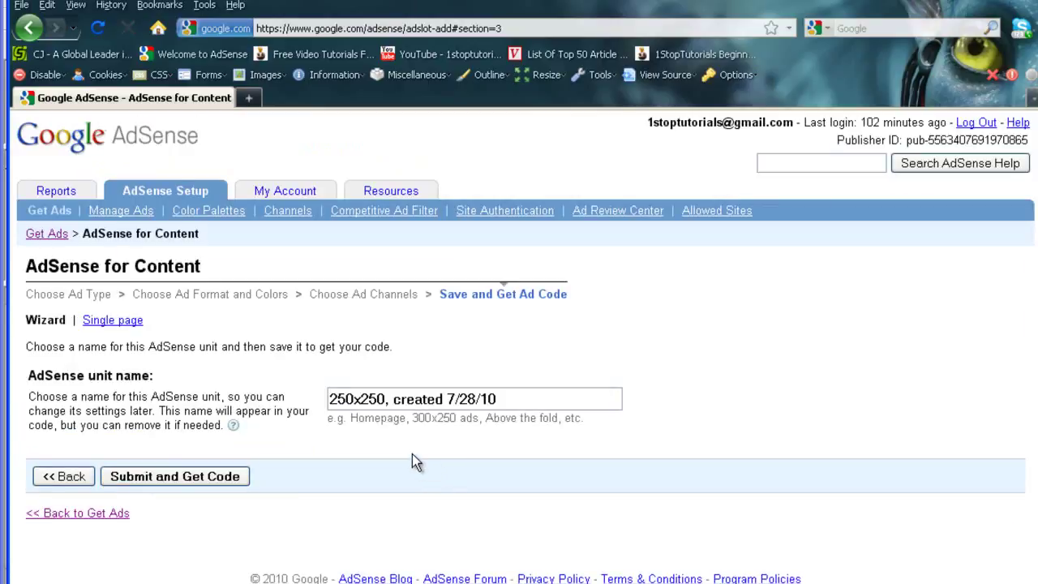
click(220, 475)
scroll(655, 346, down, 1)
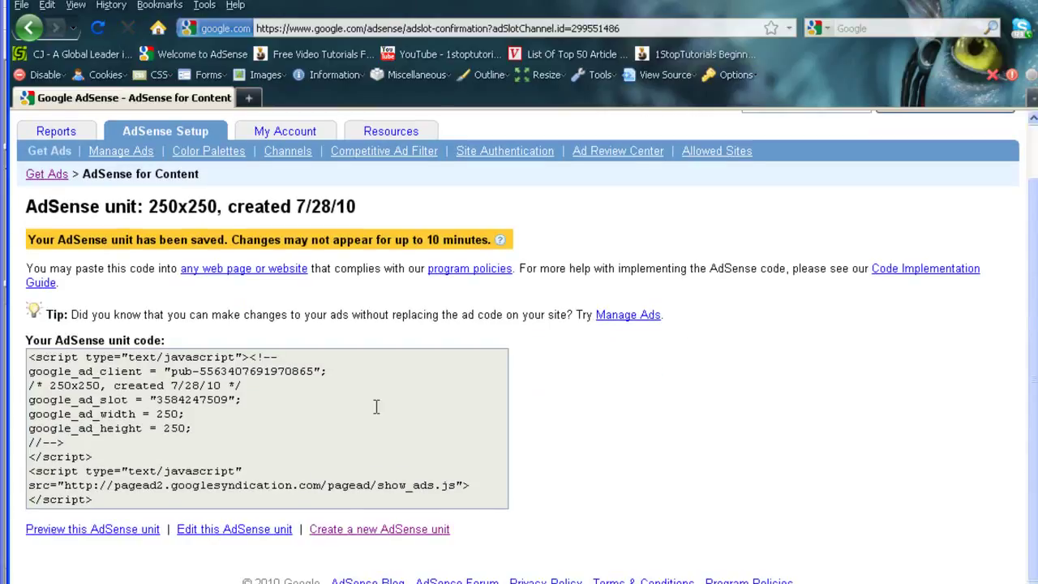
click(330, 469)
key(ctrl+c)
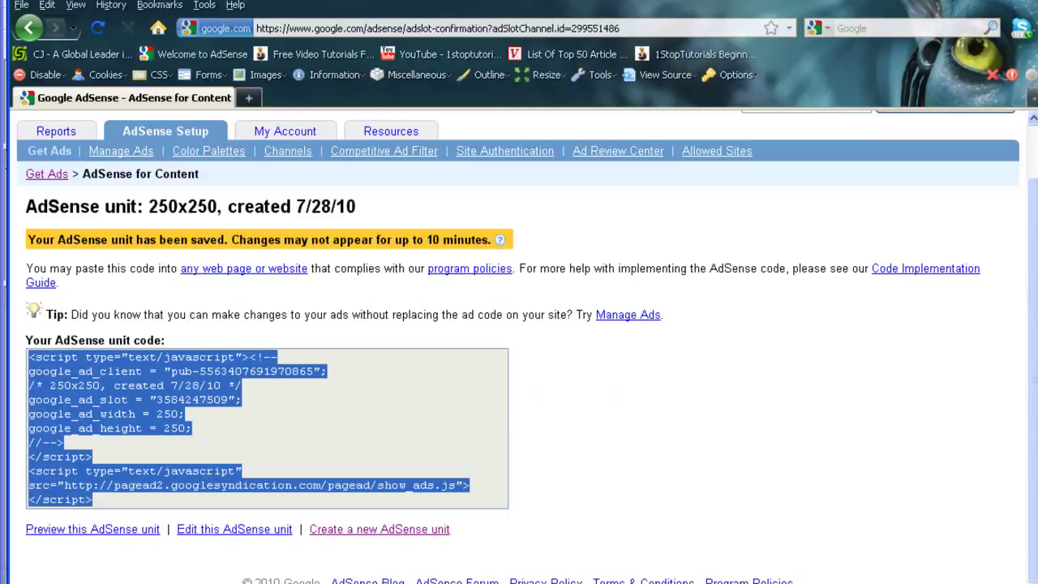
Switch to Dreamweaver and paste the ad code inside the empty top_bar_content div under the Coffee Cake Recipe Links heading in index.html
key(alt+Tab)
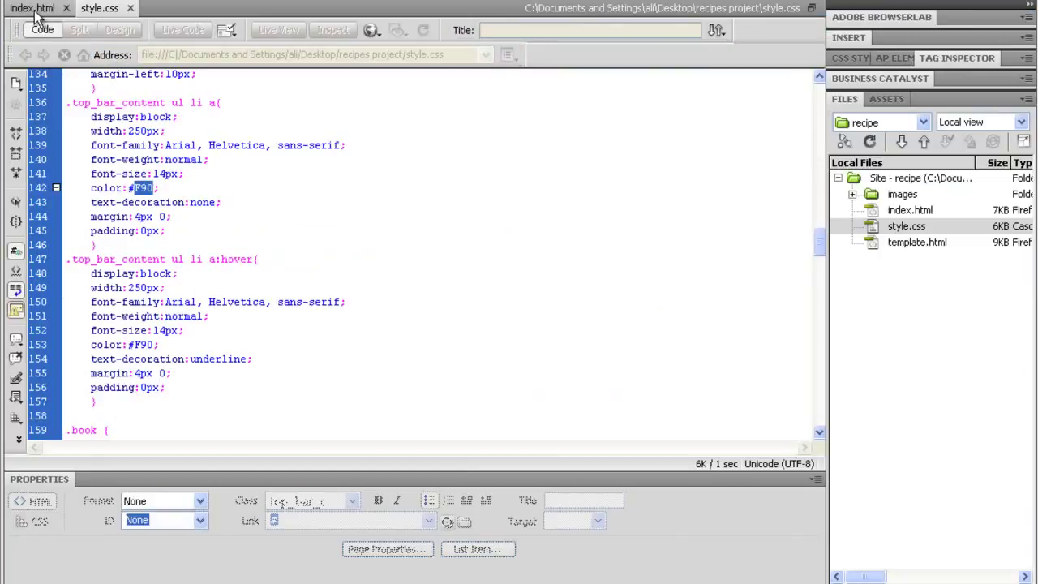
click(18, 10)
click(116, 49)
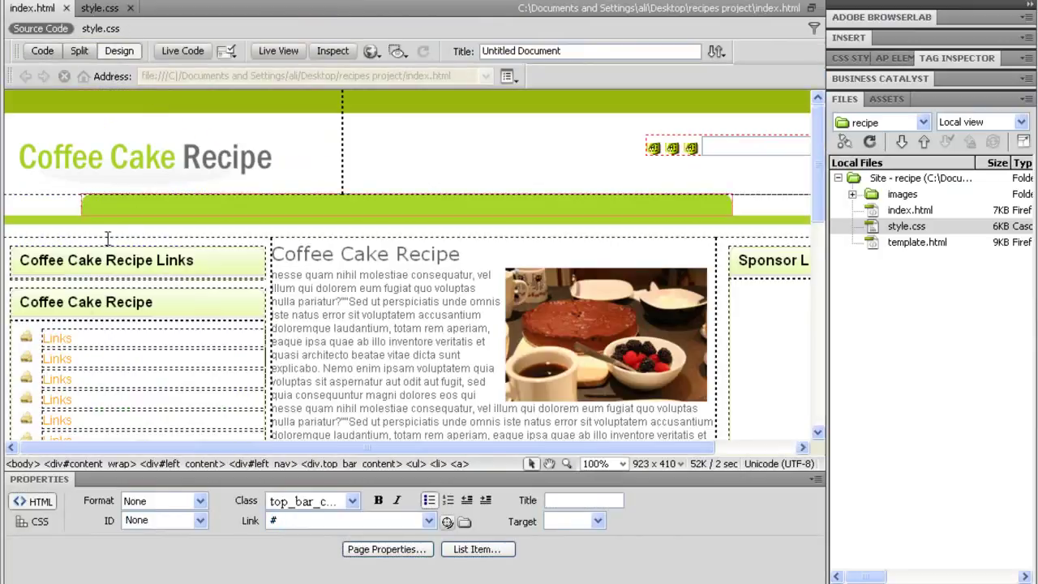
click(70, 279)
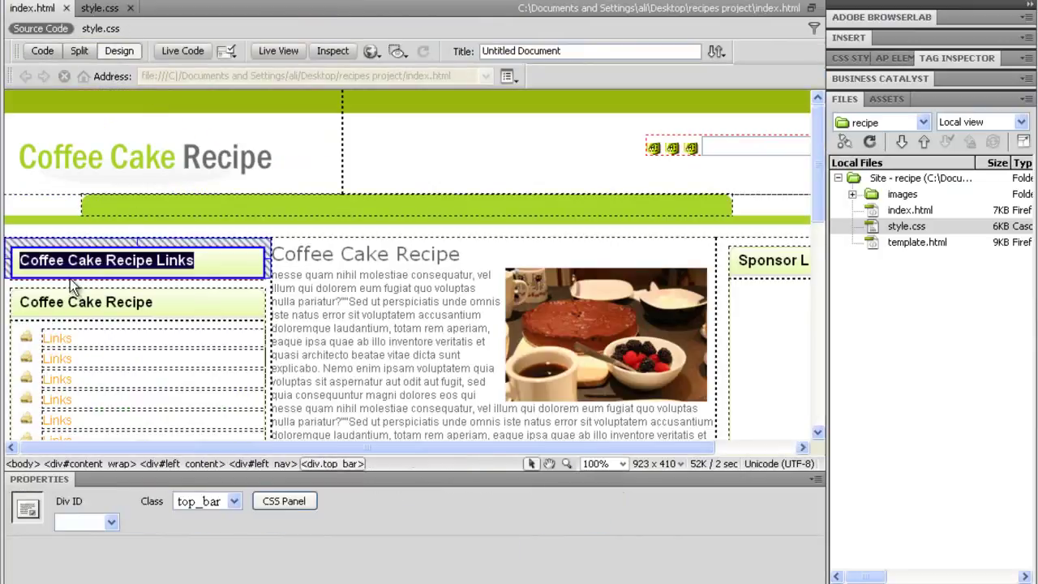
click(38, 52)
click(152, 291)
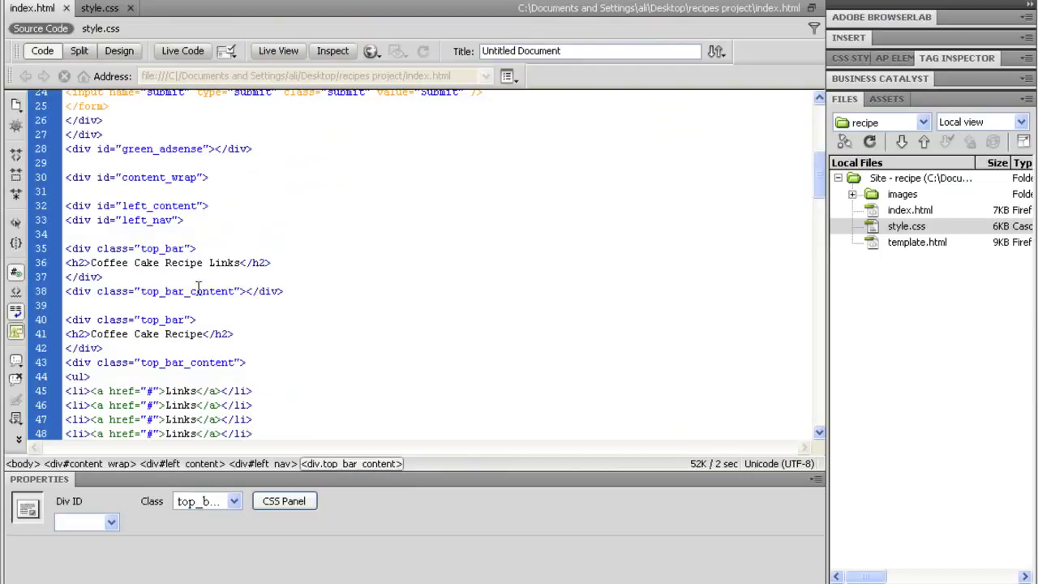
click(244, 291)
key(Return)
key(Return)
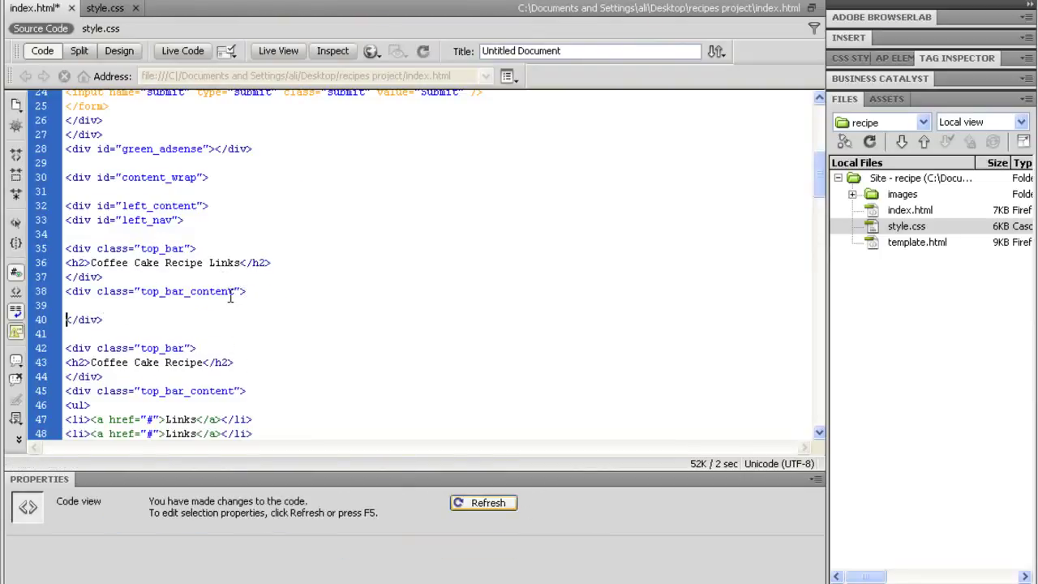
key(ctrl+v)
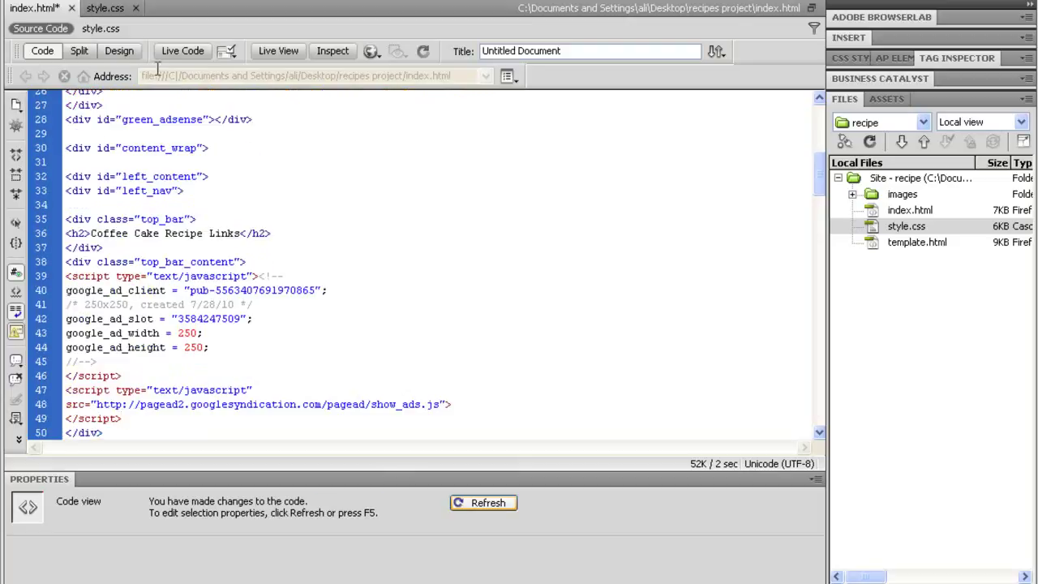
Return index.html to Design view, save it, and preview the page in the browser
click(120, 51)
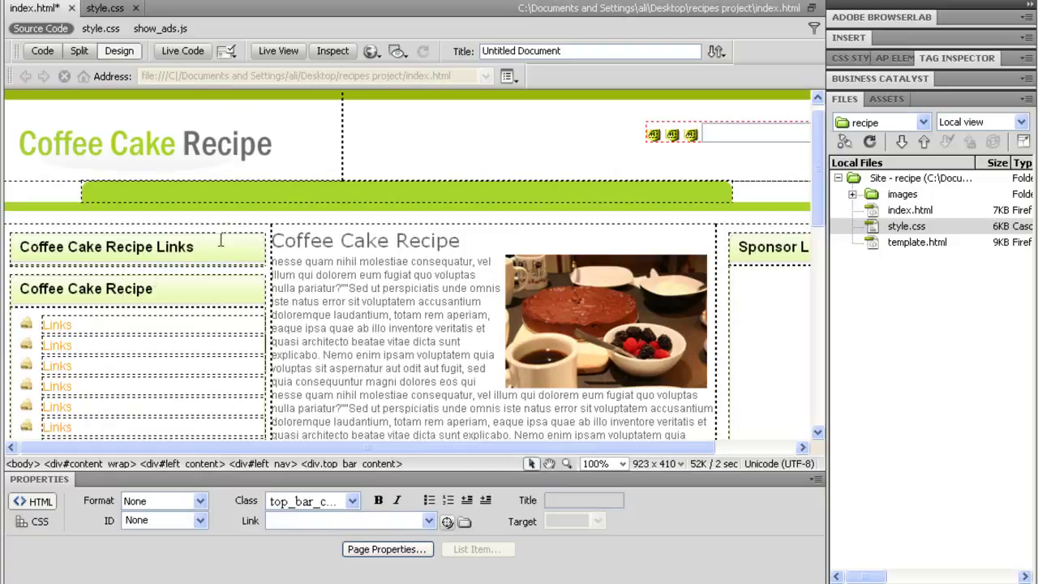
click(300, 274)
key(ctrl+s)
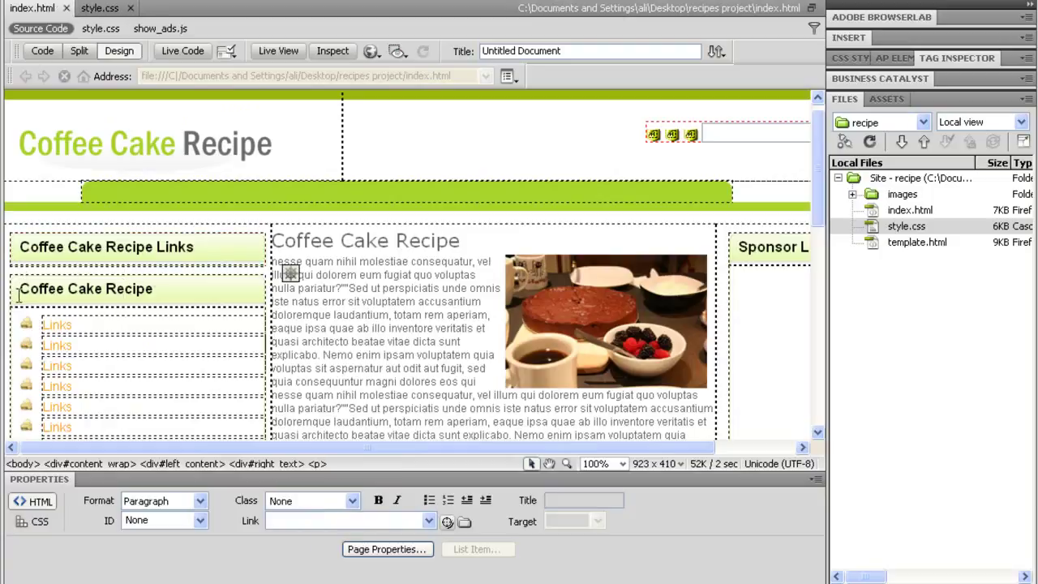
click(372, 51)
click(382, 74)
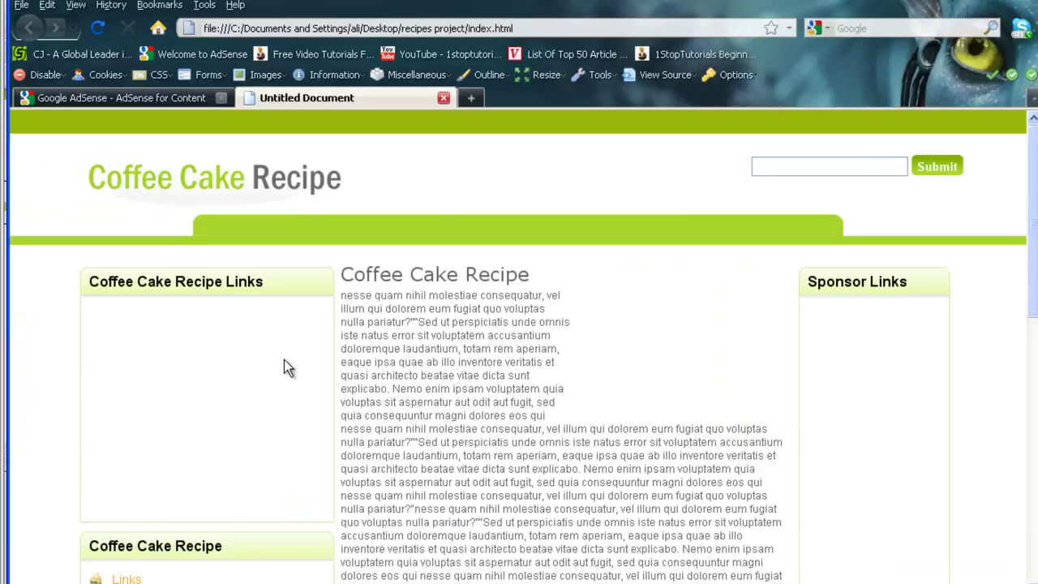
Examine the ad area and the rest of the previewed page, reloading it once, and return to the AdSense code page
scroll(483, 396, down, 3)
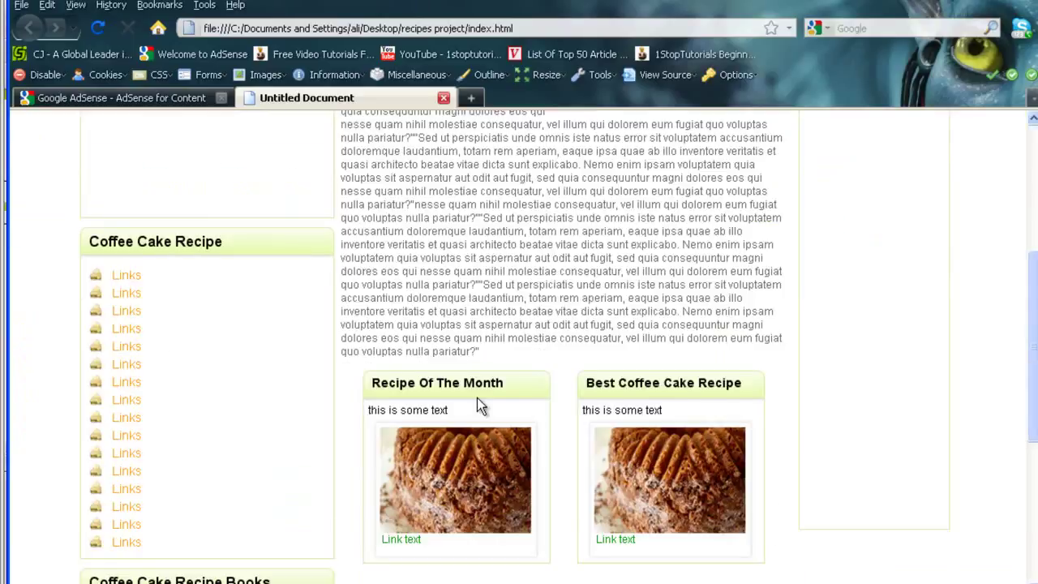
scroll(477, 398, up, 2)
scroll(477, 397, down, 2)
scroll(457, 359, up, 1)
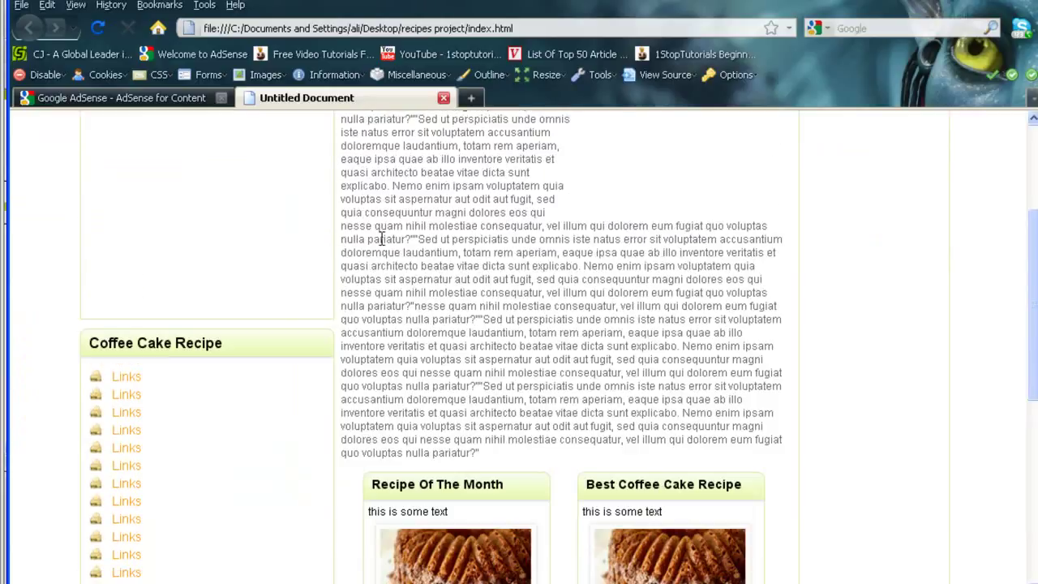
key(F5)
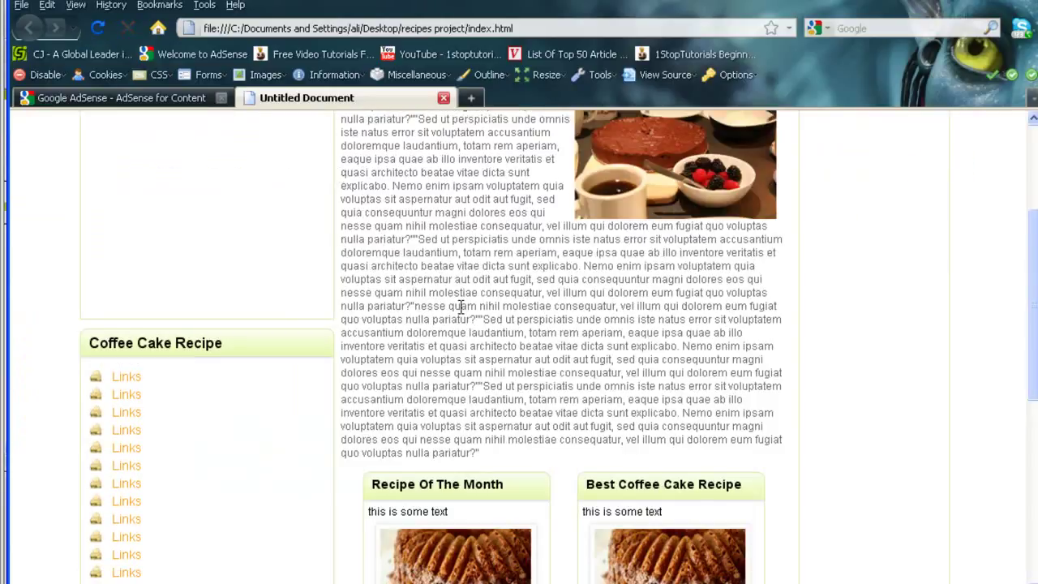
scroll(461, 307, up, 2)
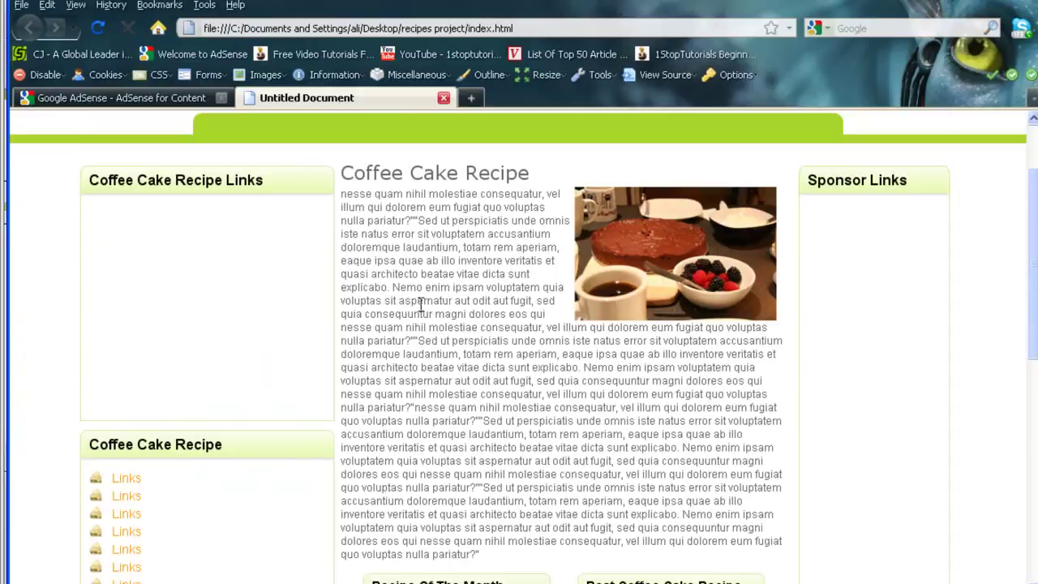
scroll(422, 304, down, 4)
scroll(433, 311, up, 6)
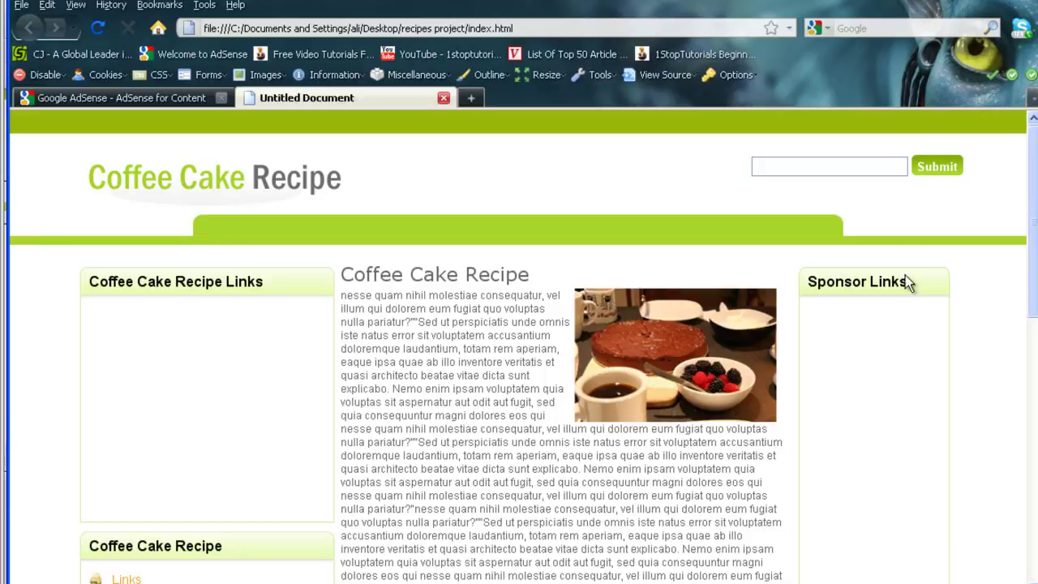
scroll(458, 377, down, 10)
scroll(460, 376, up, 8)
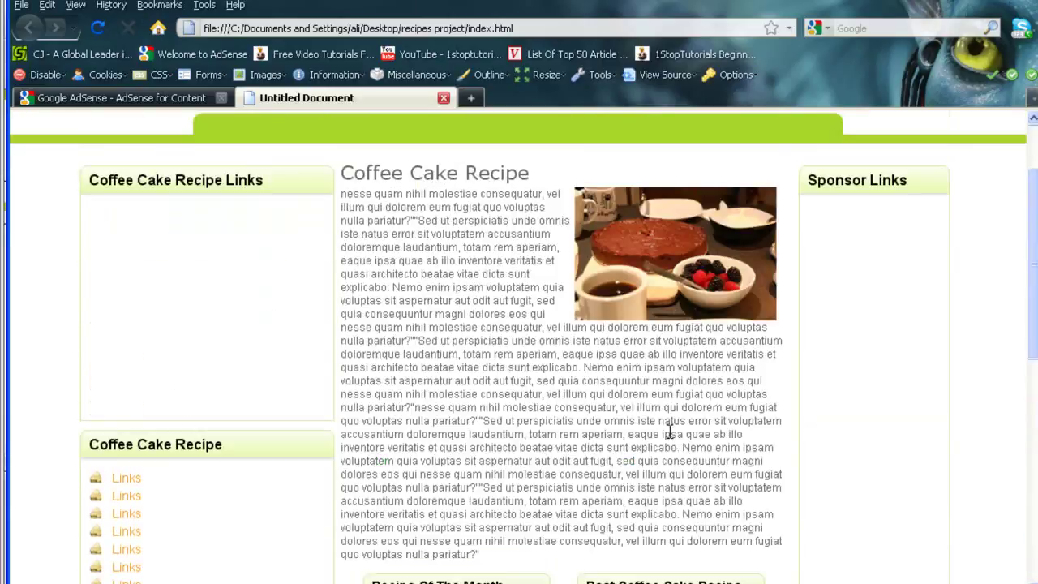
click(110, 97)
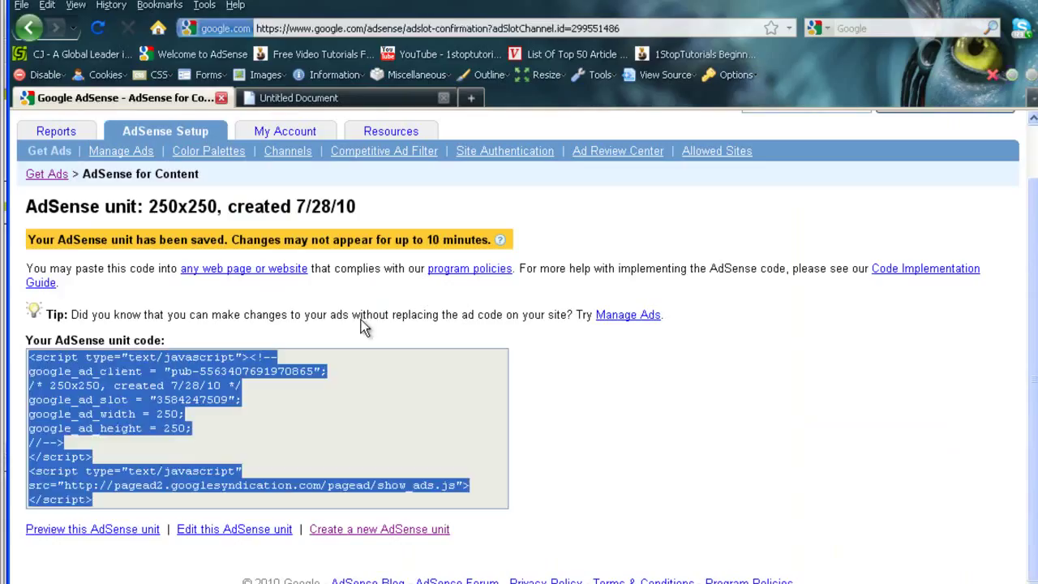